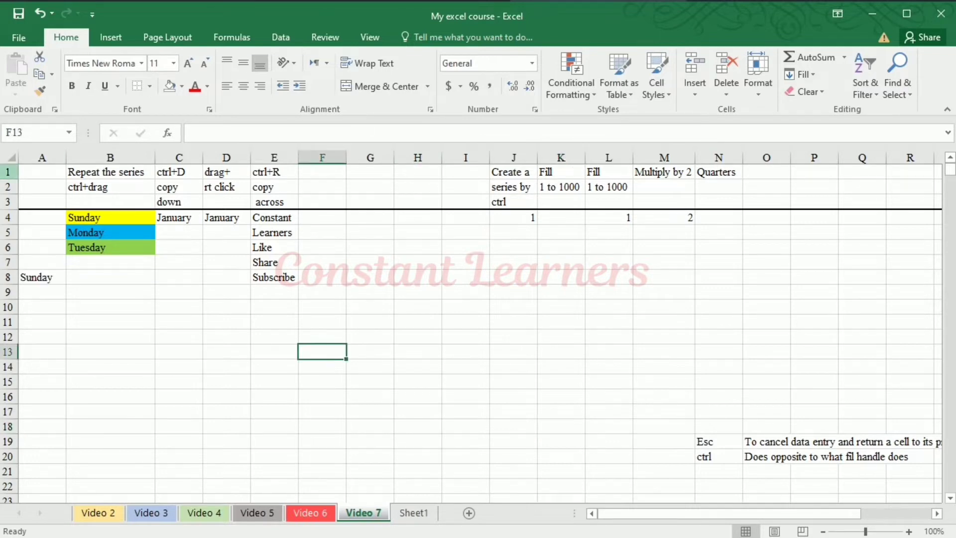
# Step: Fill the weekday series from Sunday in A8 down to A19
pyautogui.click(44, 280)
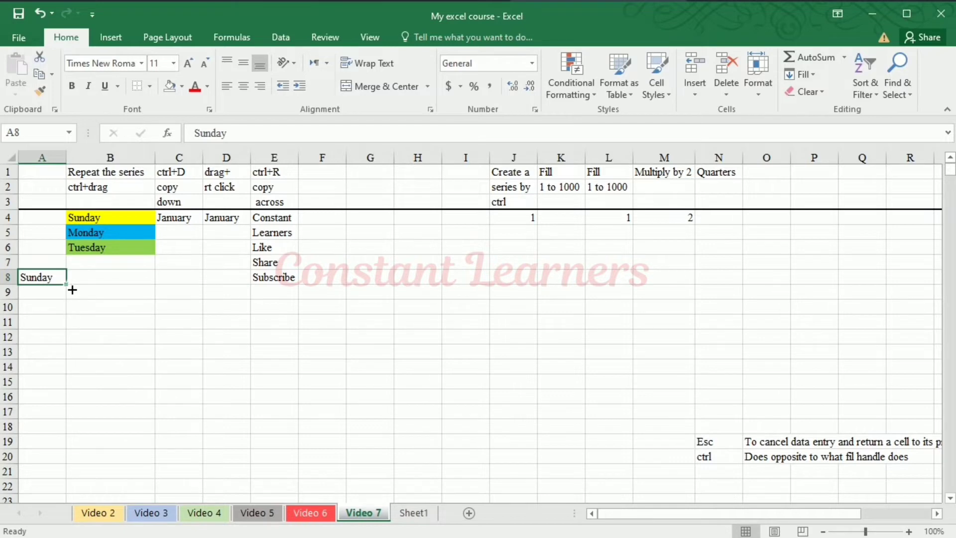
pyautogui.moveTo(72, 290); pyautogui.dragTo(60, 451)
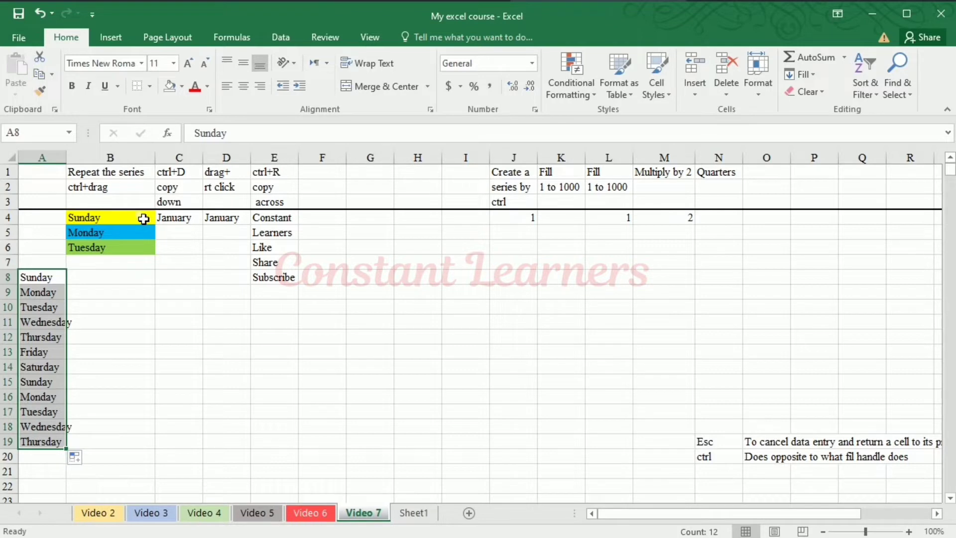
# Step: Try extending the weekdays in B4:B6 down to B17, once with Copy Cells and once as a plain series, undoing both fills
pyautogui.moveTo(142, 218); pyautogui.dragTo(149, 420)
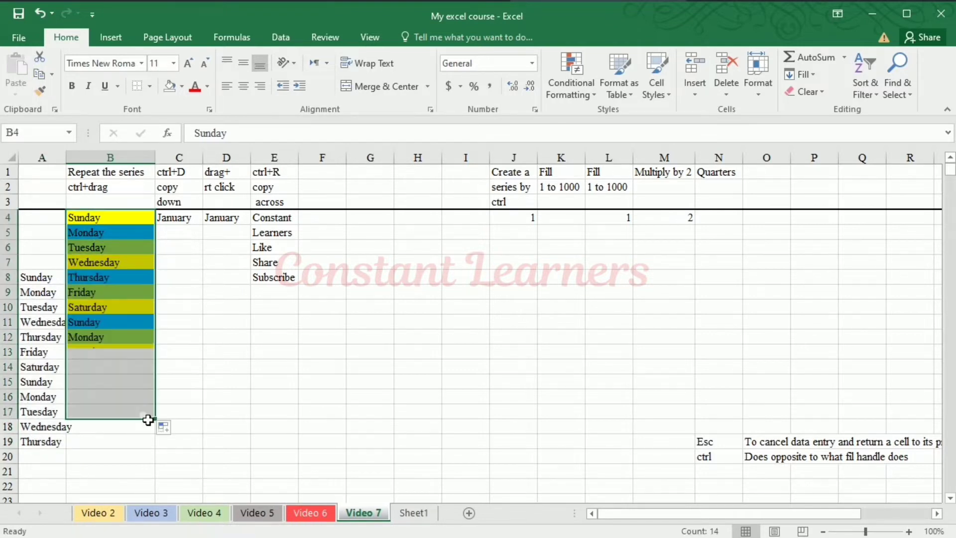
pyautogui.click(172, 431)
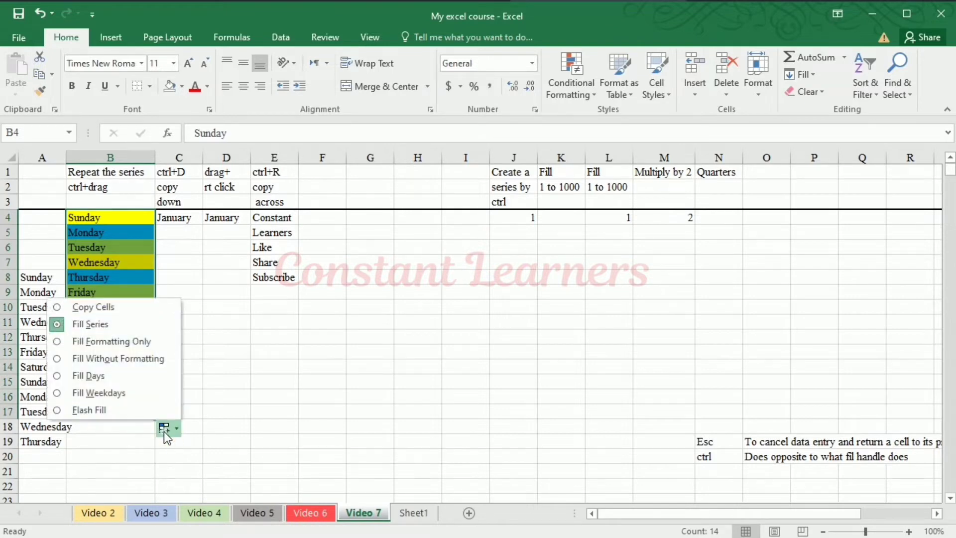
pyautogui.click(94, 309)
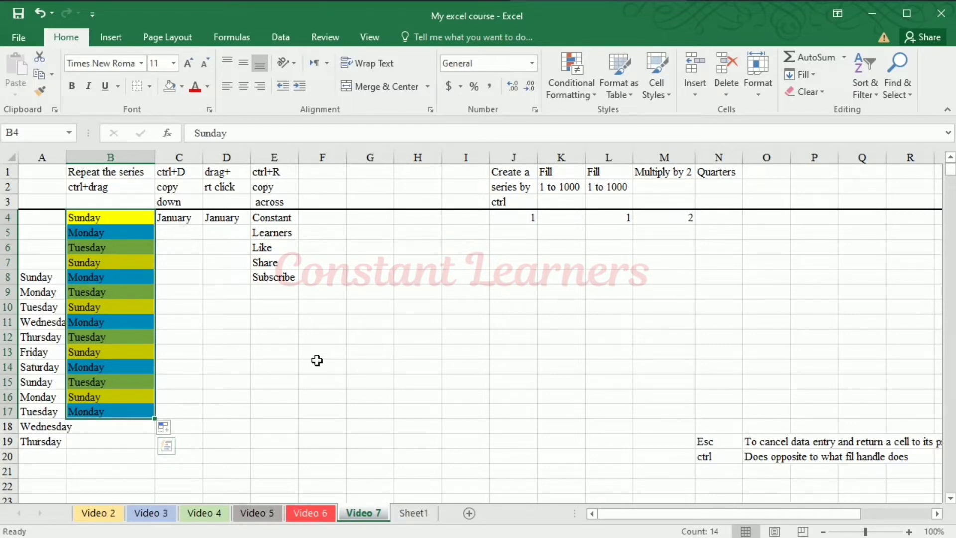
pyautogui.hotkey('ctrl', 'z')
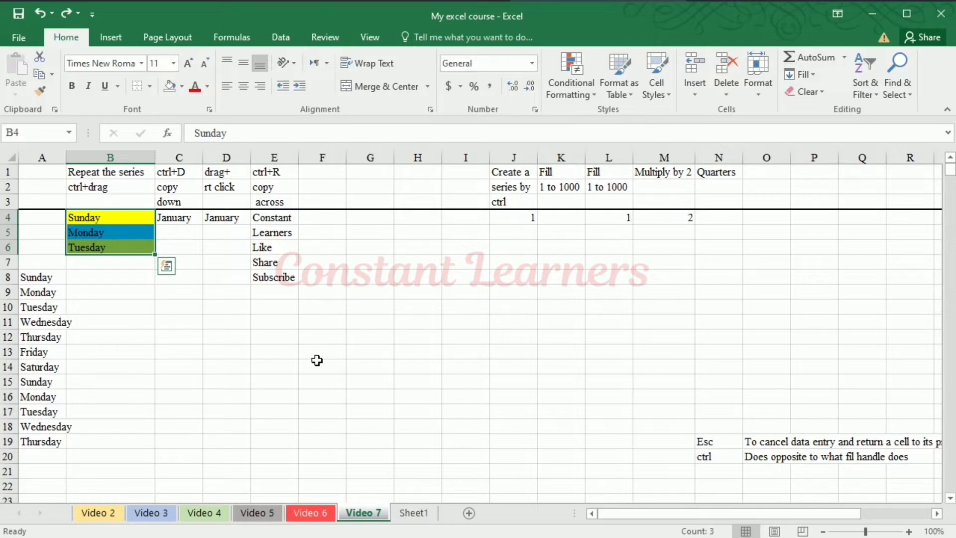
pyautogui.moveTo(155, 254); pyautogui.dragTo(147, 424)
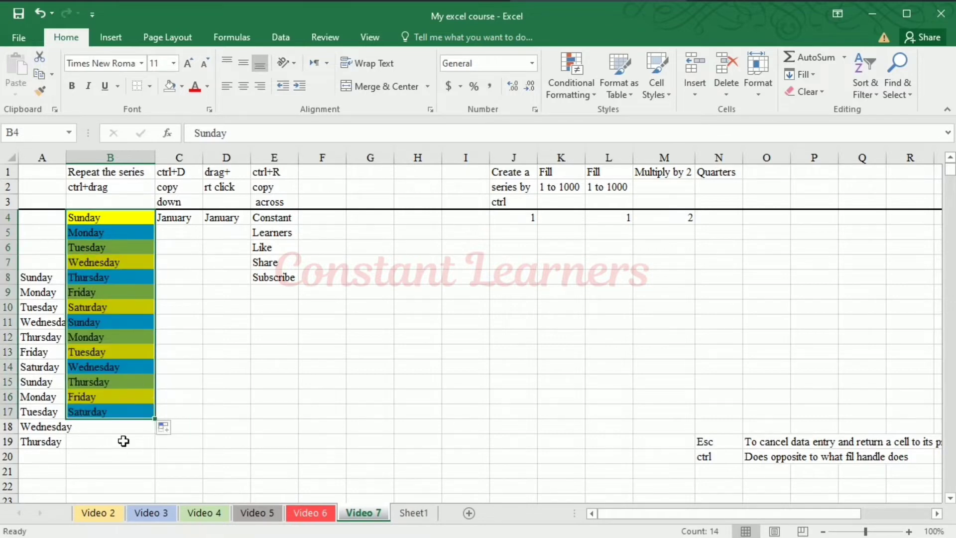
pyautogui.hotkey('ctrl', 'z')
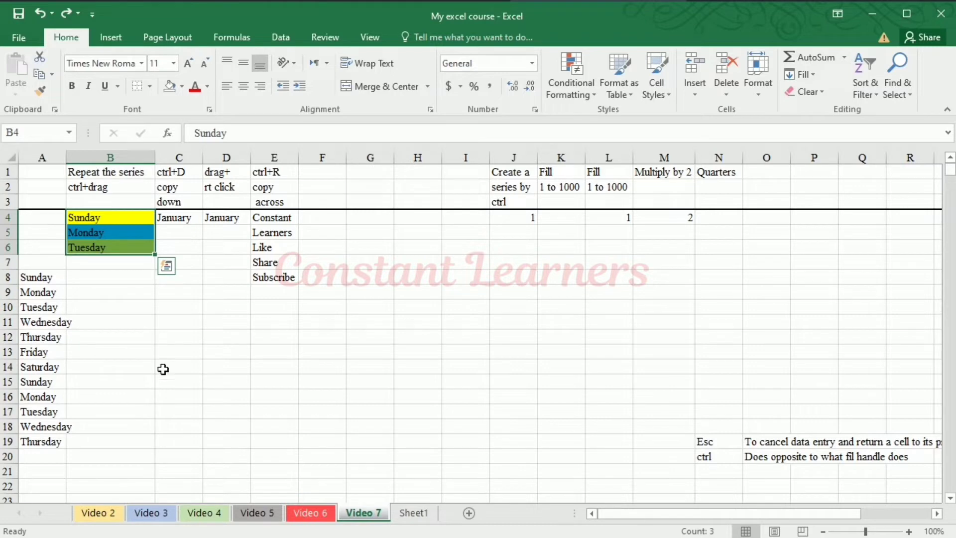
# Step: Repeat the coloured Sunday, Monday, Tuesday pattern from B4:B6 down to B18 as copies rather than a continued series
pyautogui.moveTo(156, 255); pyautogui.dragTo(160, 437)
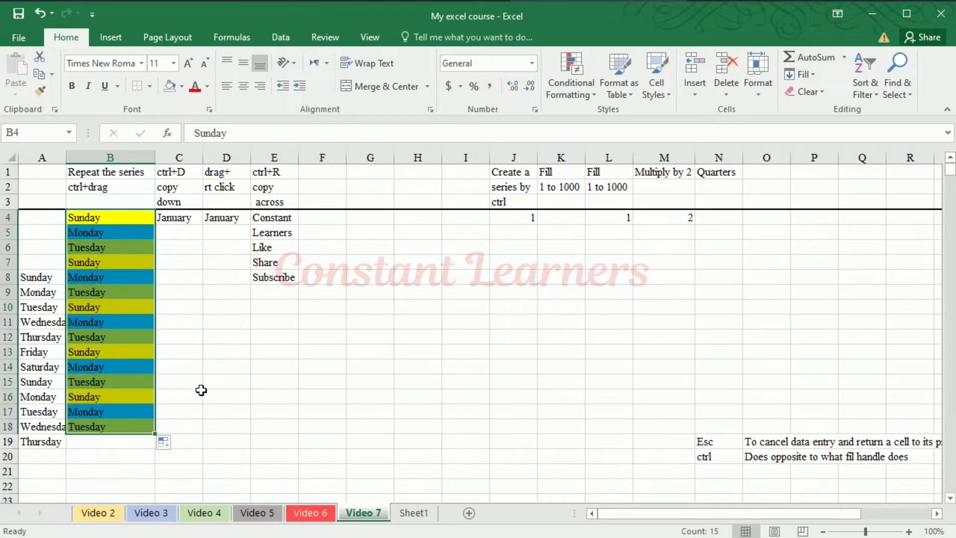
pyautogui.click(183, 268)
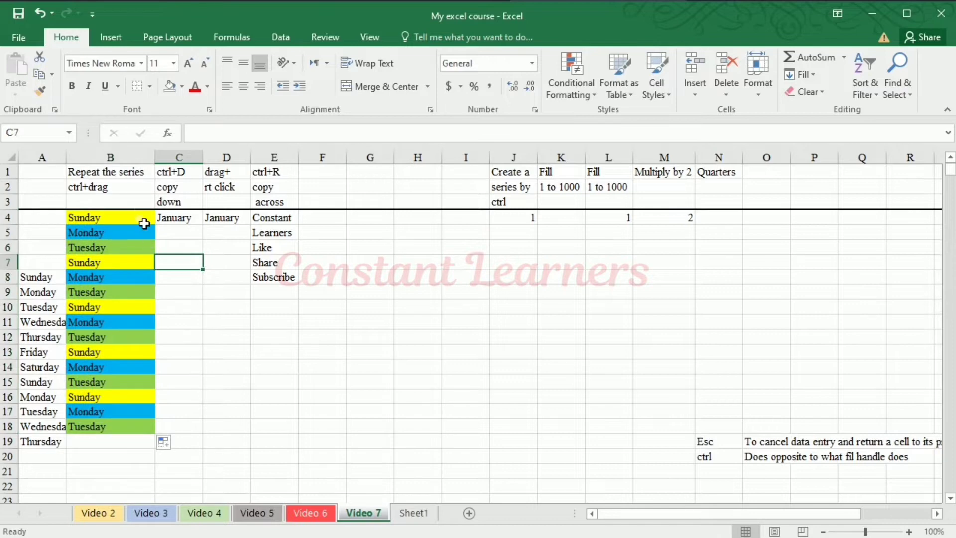
pyautogui.moveTo(143, 220); pyautogui.dragTo(134, 444)
pyautogui.click(248, 490)
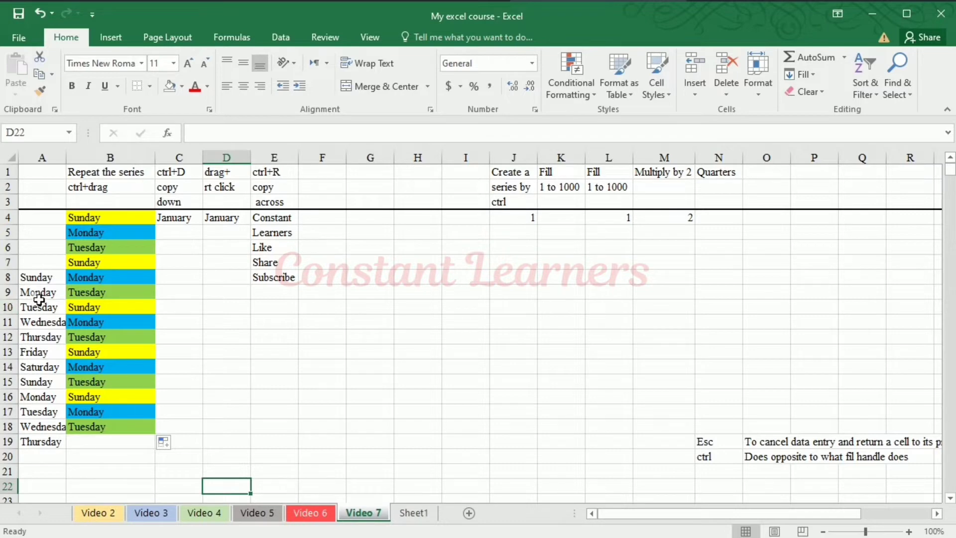
# Step: Clear the weekdays from A9:A19, keeping only Sunday in A8
pyautogui.moveTo(38, 294); pyautogui.dragTo(37, 445)
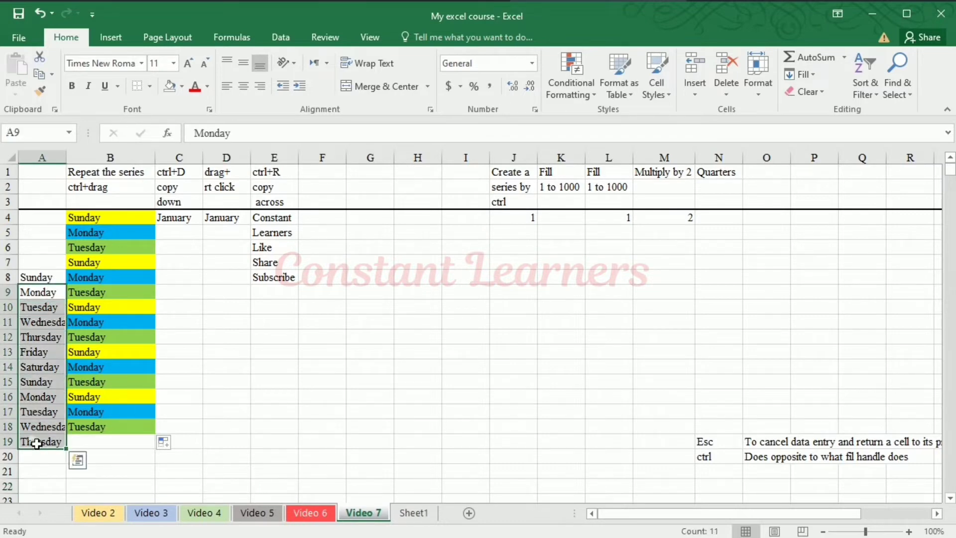
pyautogui.press('Delete')
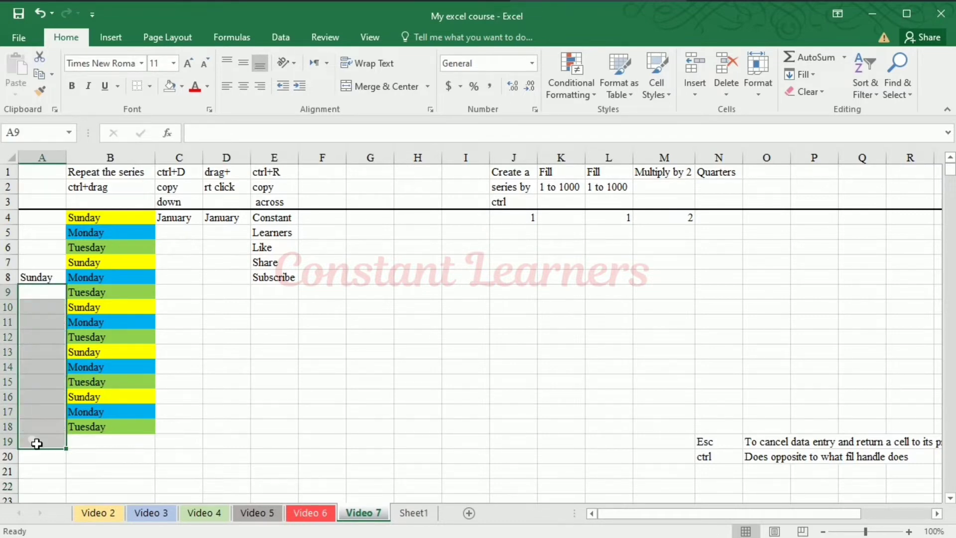
# Step: Try filling the weekday series from A8 down to A16 and undo the fill
pyautogui.click(29, 277)
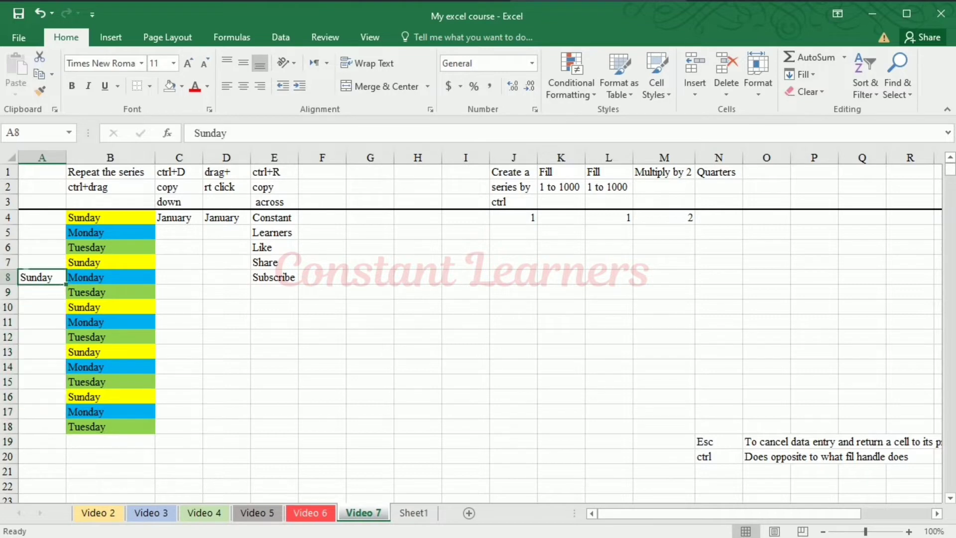
pyautogui.moveTo(71, 290); pyautogui.dragTo(52, 408)
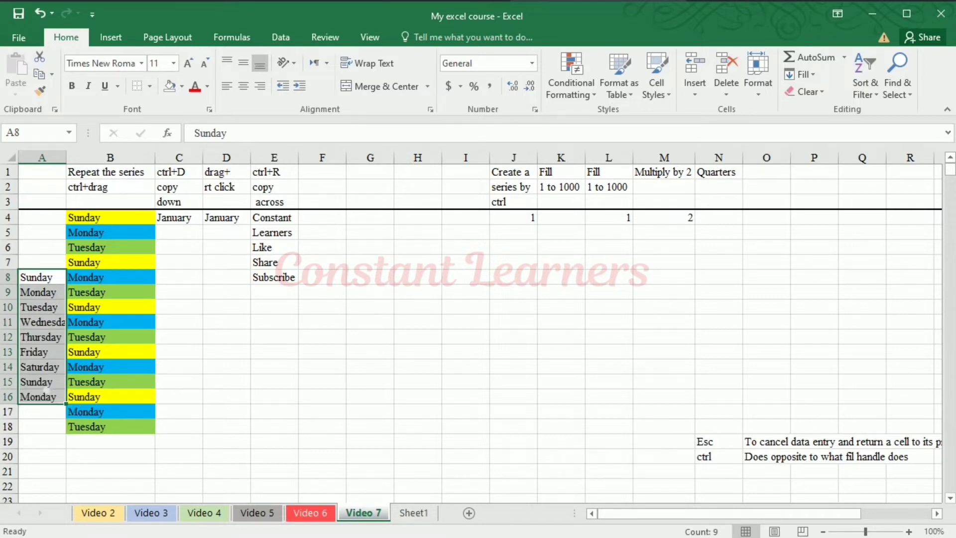
pyautogui.hotkey('ctrl', 'z')
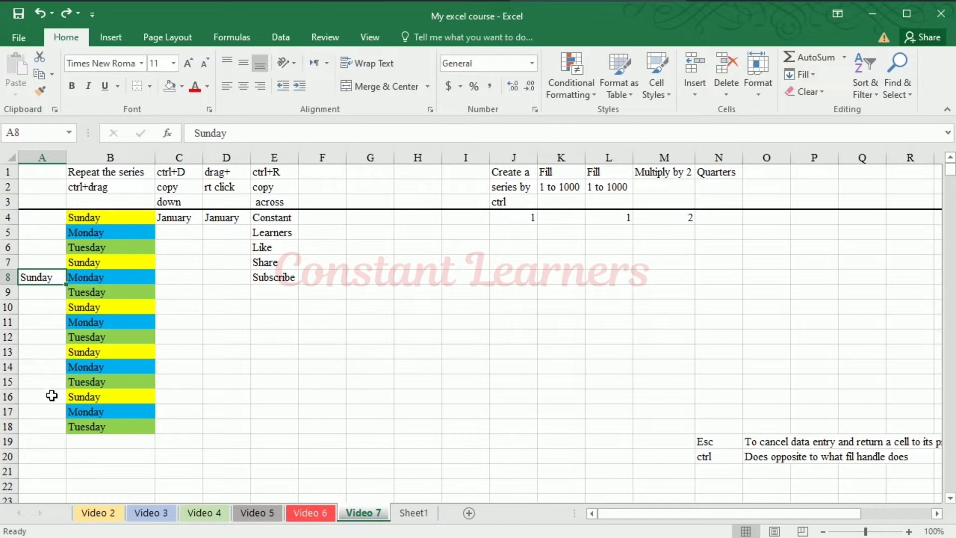
# Step: Copy Sunday from A8 down to A18 without advancing the weekdays
pyautogui.moveTo(67, 286); pyautogui.dragTo(51, 431)
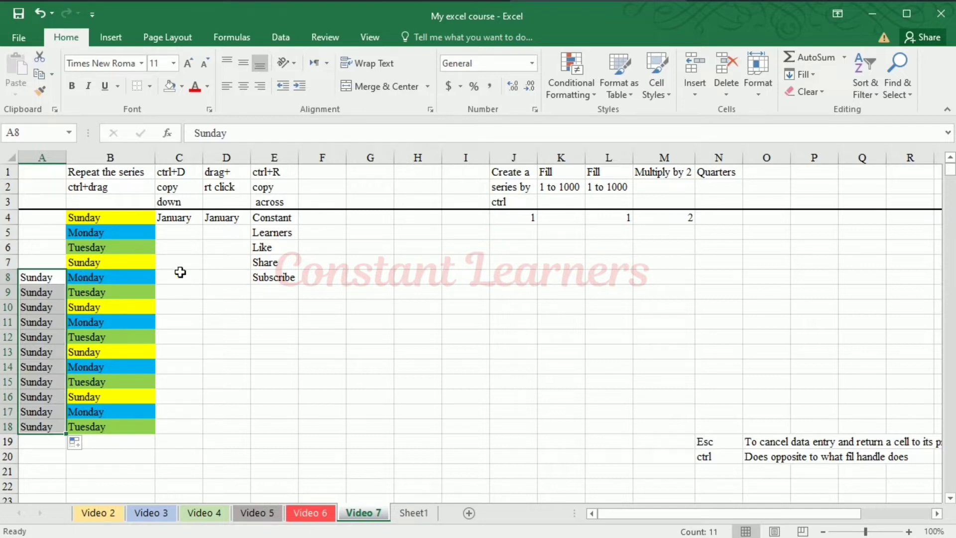
# Step: Try copying January from C4 down to C18, once by converting a filled month series and once directly, undoing both fills
pyautogui.click(197, 217)
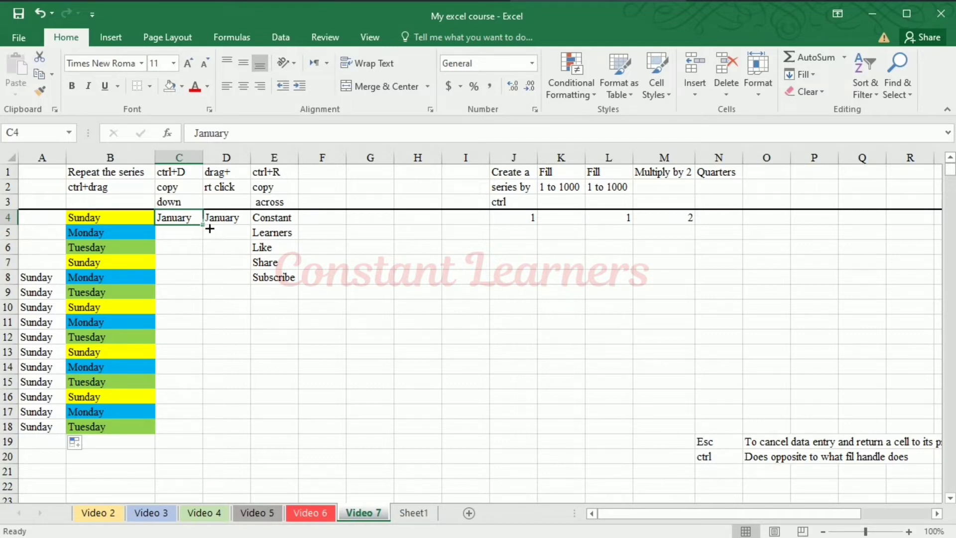
pyautogui.moveTo(210, 229); pyautogui.dragTo(190, 428)
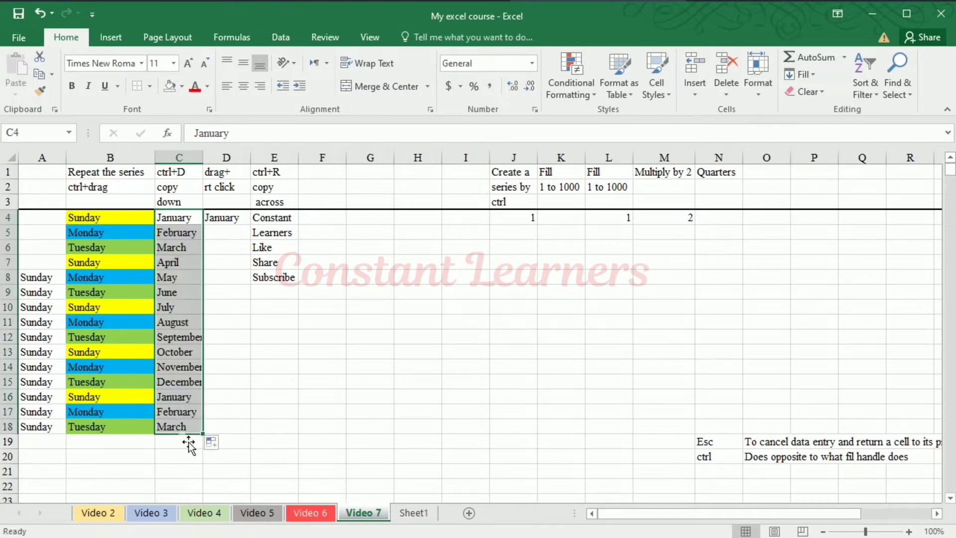
pyautogui.click(211, 442)
pyautogui.click(124, 356)
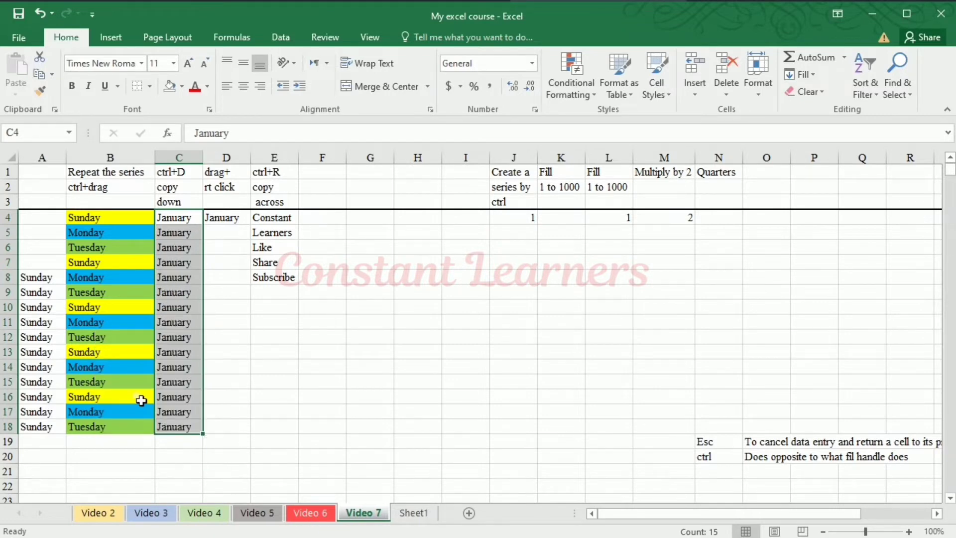
pyautogui.hotkey('ctrl', 'z')
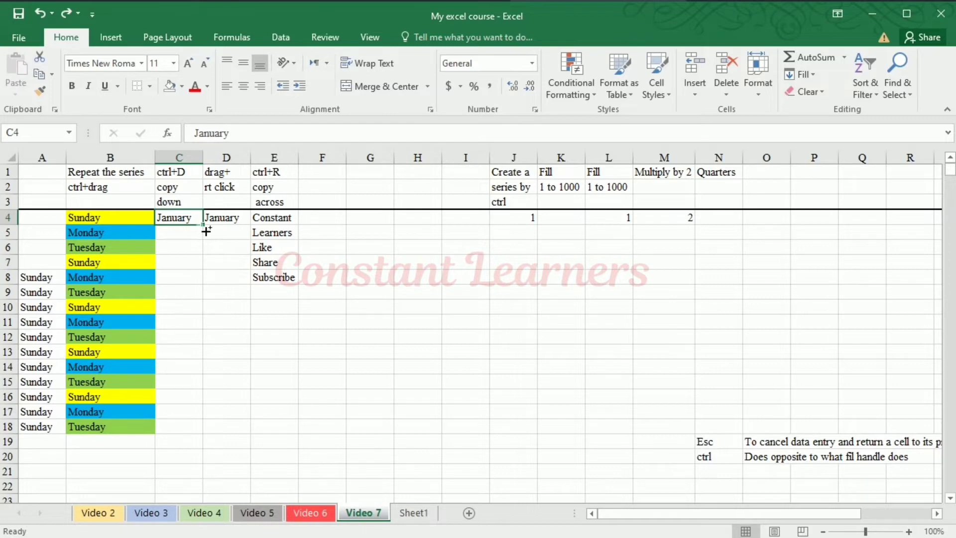
pyautogui.moveTo(203, 225); pyautogui.dragTo(193, 444)
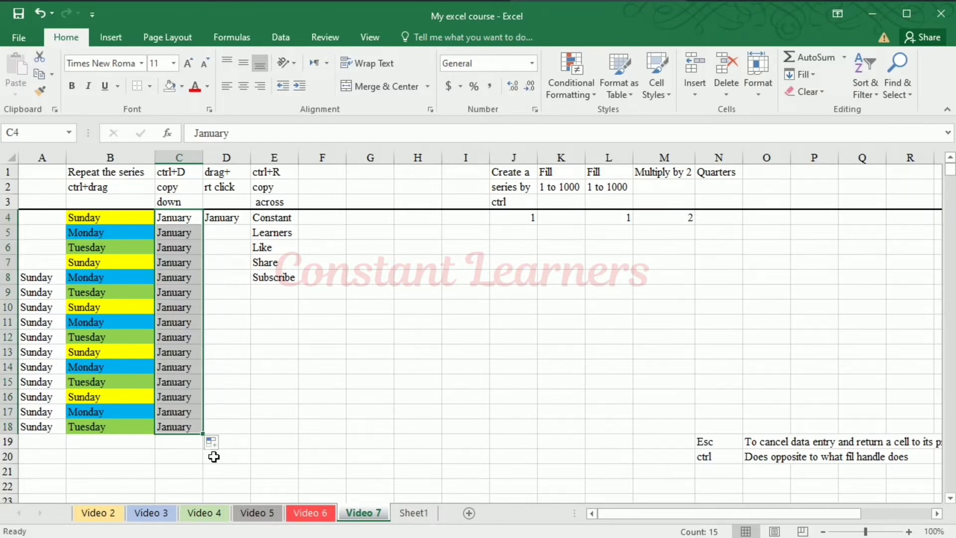
pyautogui.hotkey('ctrl', 'z')
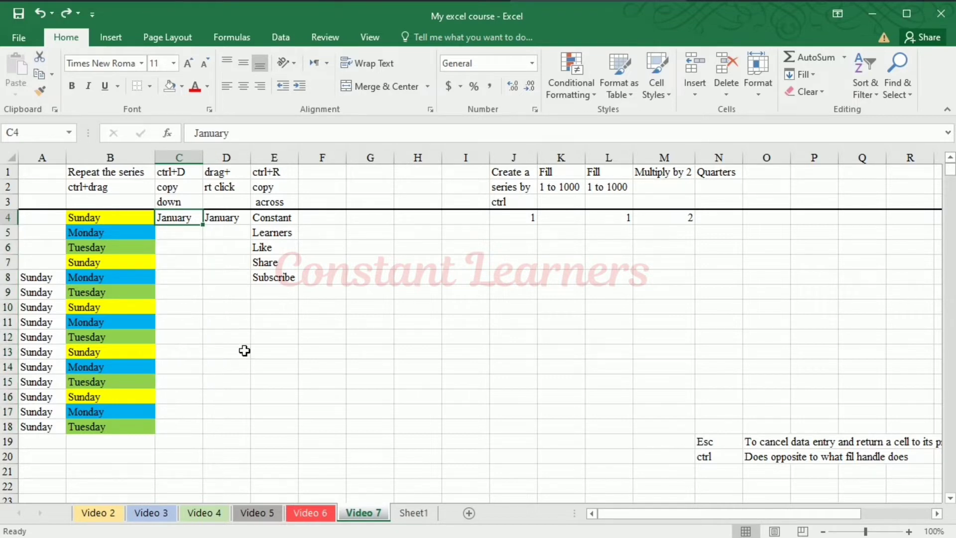
# Step: Copy January from C4 into the whole range C4:C18 with the Fill Down command
pyautogui.moveTo(181, 218); pyautogui.dragTo(180, 430)
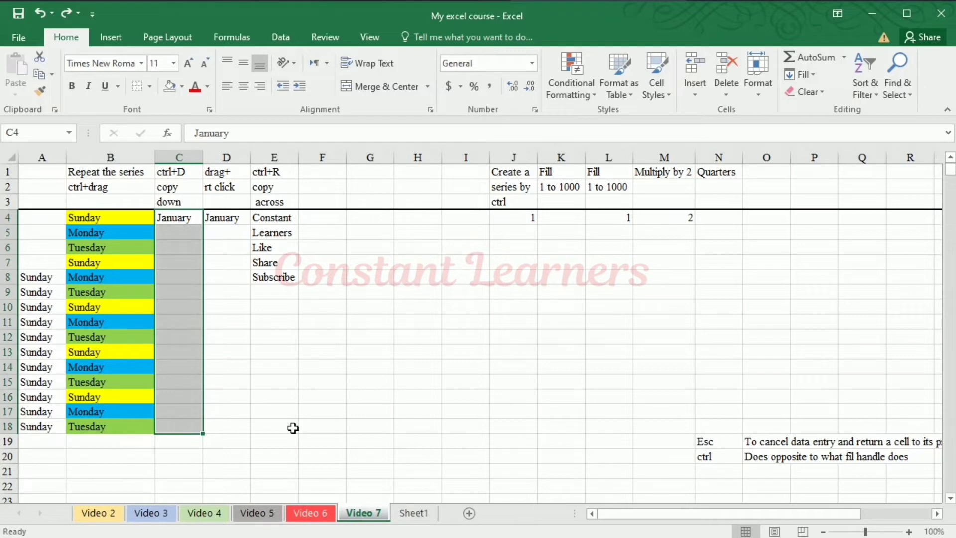
pyautogui.hotkey('ctrl', 'd')
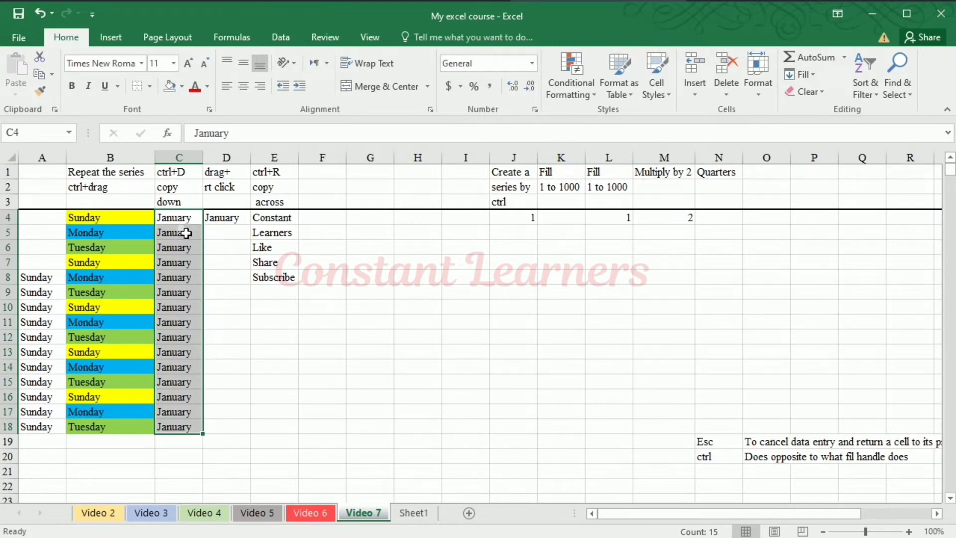
pyautogui.hotkey('ctrl', 'd')
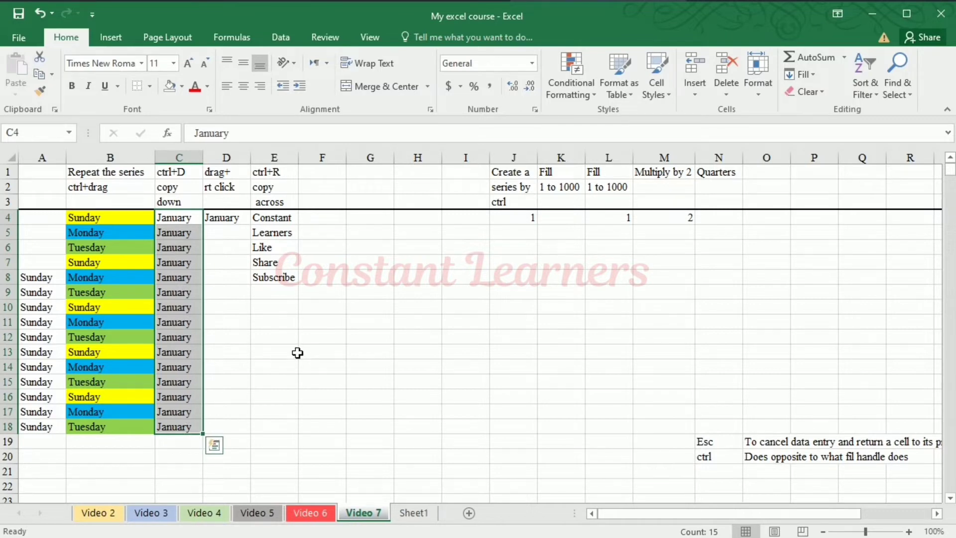
pyautogui.click(228, 415)
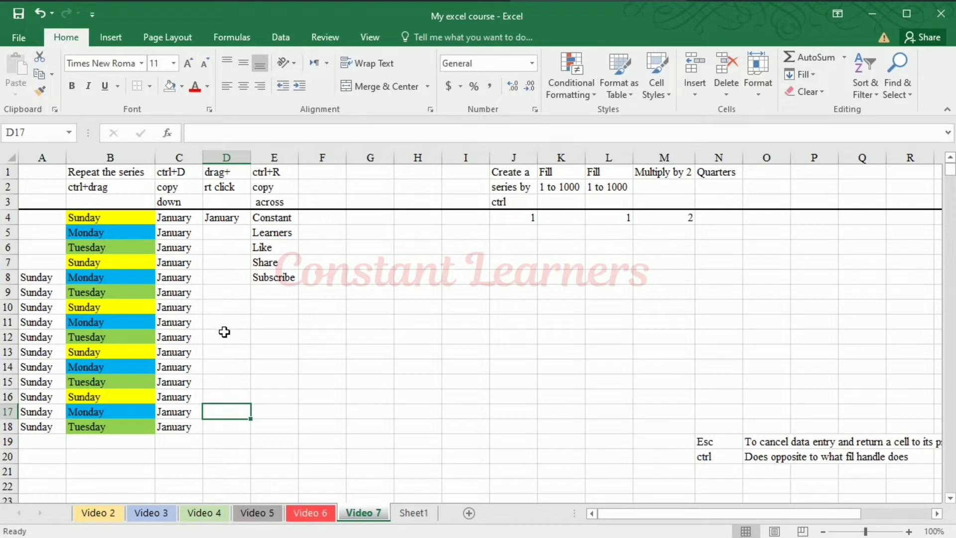
# Step: Try copying January from C17 across the row to H17 and undo the fill
pyautogui.moveTo(177, 416); pyautogui.dragTo(557, 425)
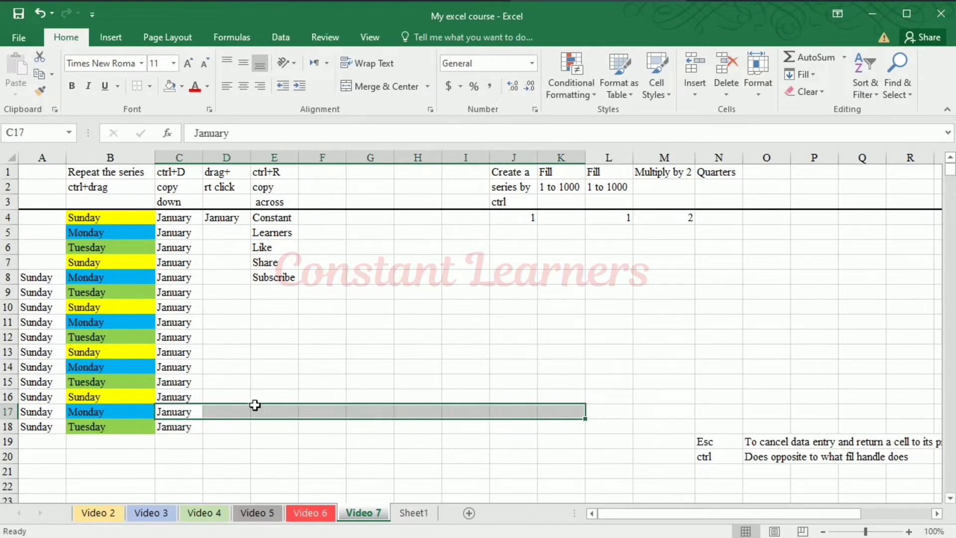
pyautogui.click(186, 416)
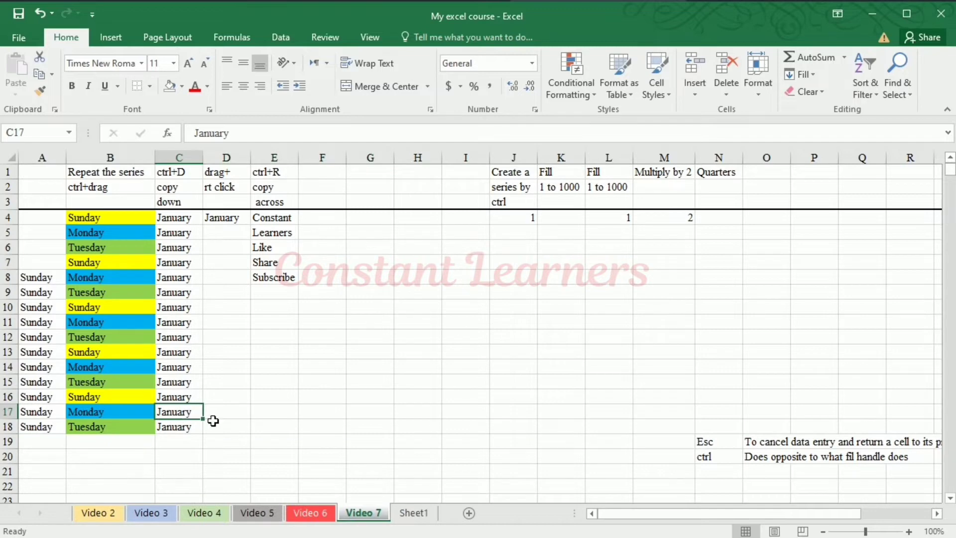
pyautogui.moveTo(204, 420); pyautogui.dragTo(437, 424)
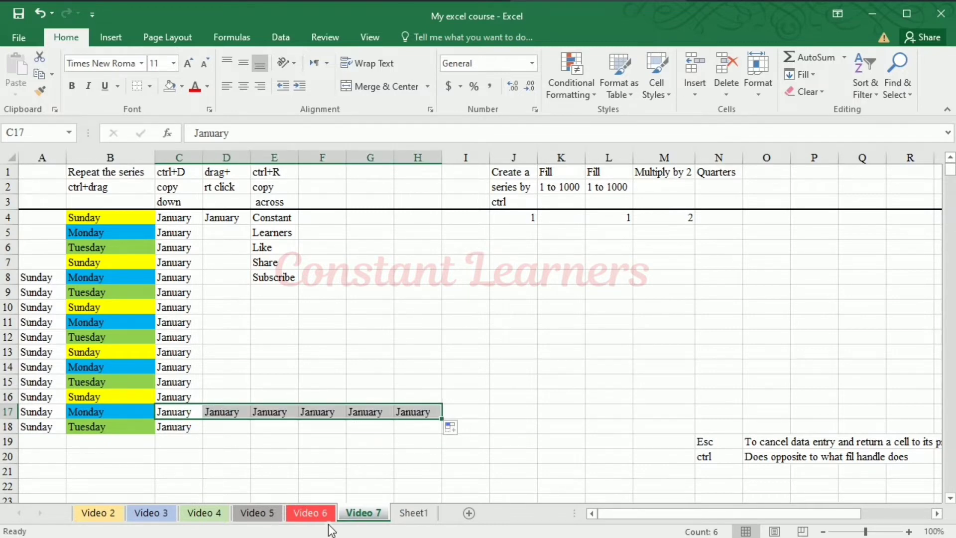
pyautogui.hotkey('ctrl', 'z')
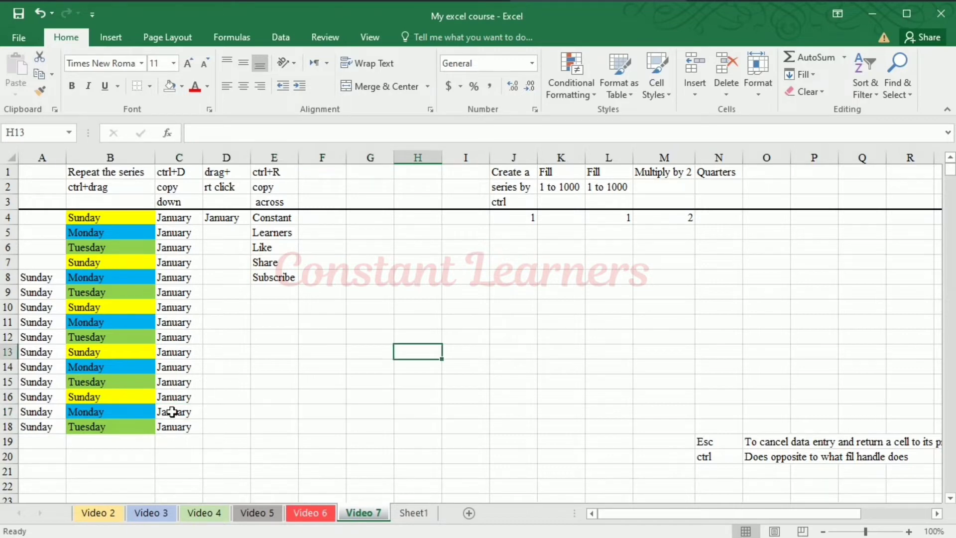
# Step: Apply Fill Down to the range C18:H19 to copy row 18's contents into row 19
pyautogui.click(177, 427)
pyautogui.moveTo(213, 435); pyautogui.dragTo(438, 439)
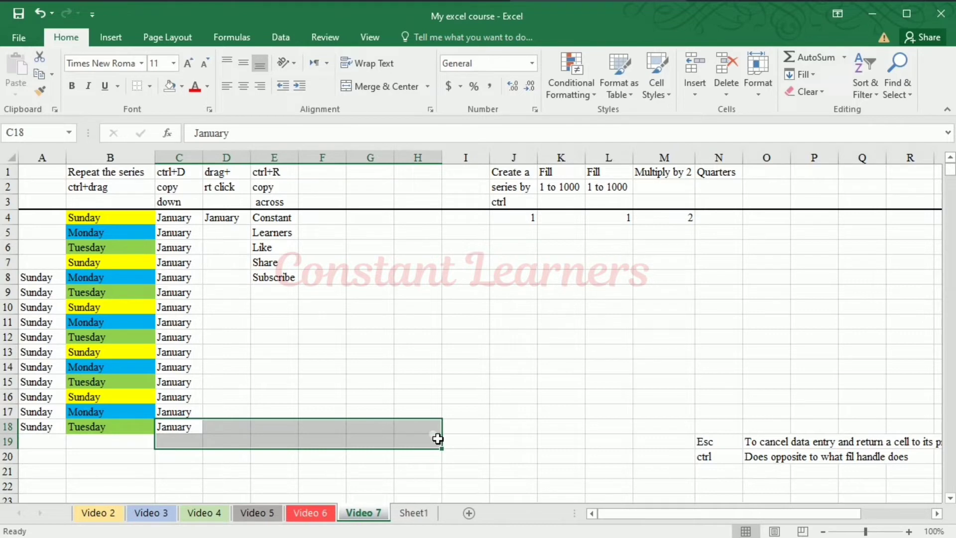
pyautogui.hotkey('ctrl', 'd')
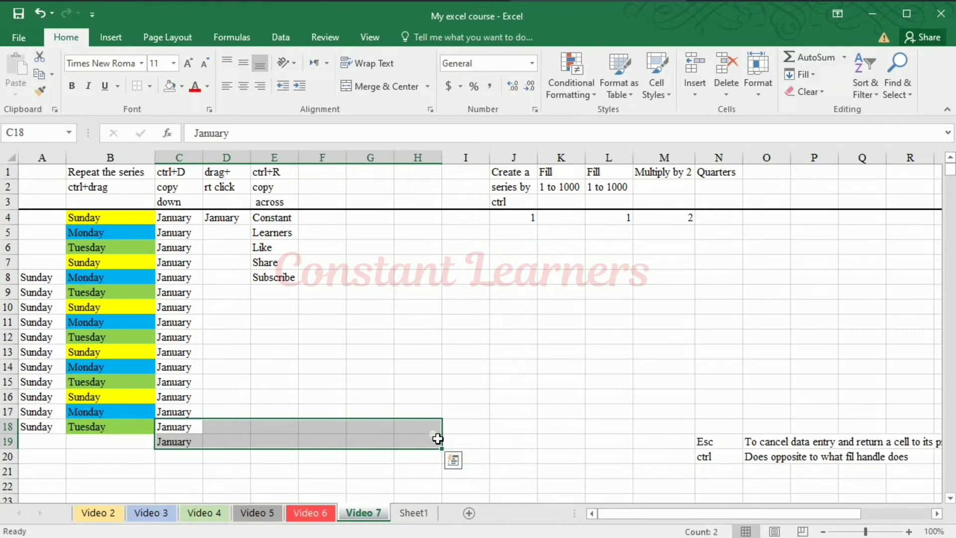
pyautogui.click(240, 398)
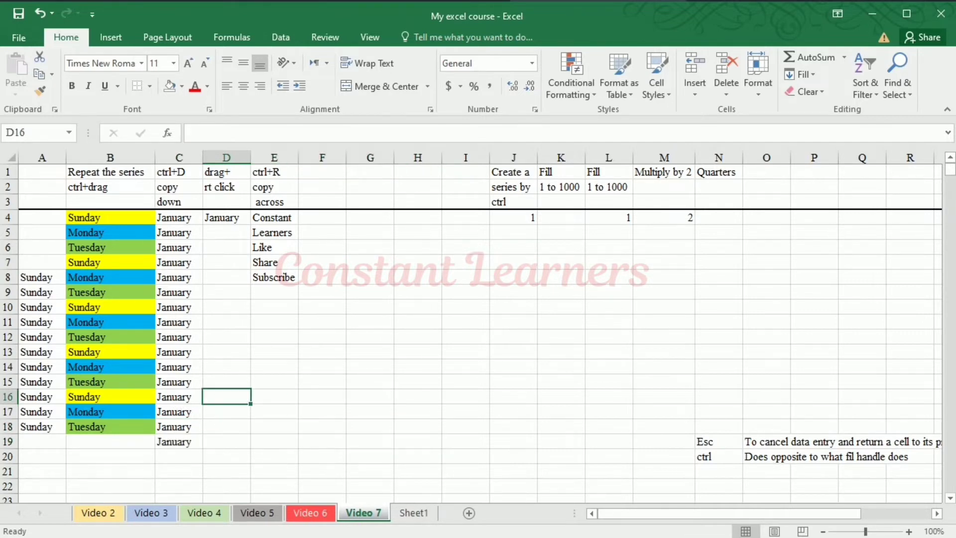
pyautogui.click(181, 446)
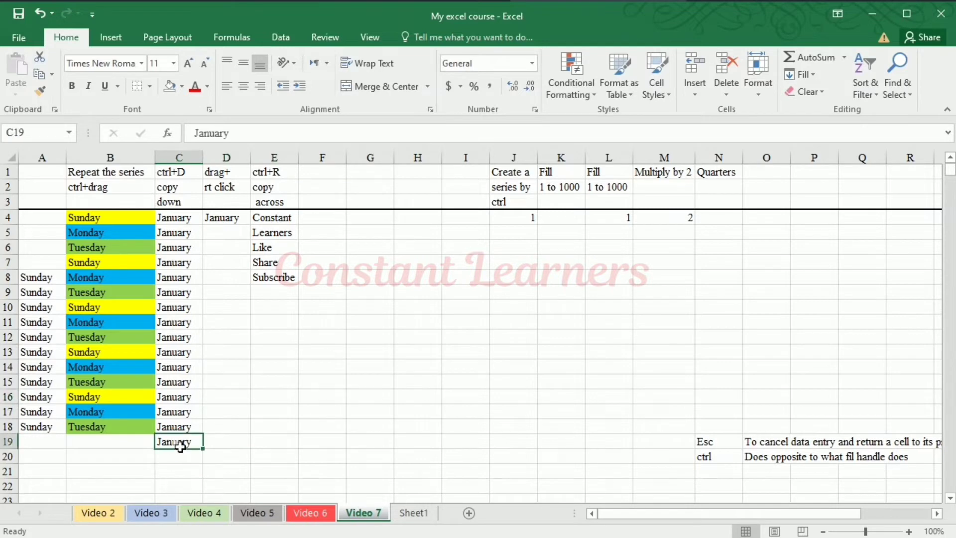
# Step: Clear the extra January entry from cell C19
pyautogui.press('Delete')
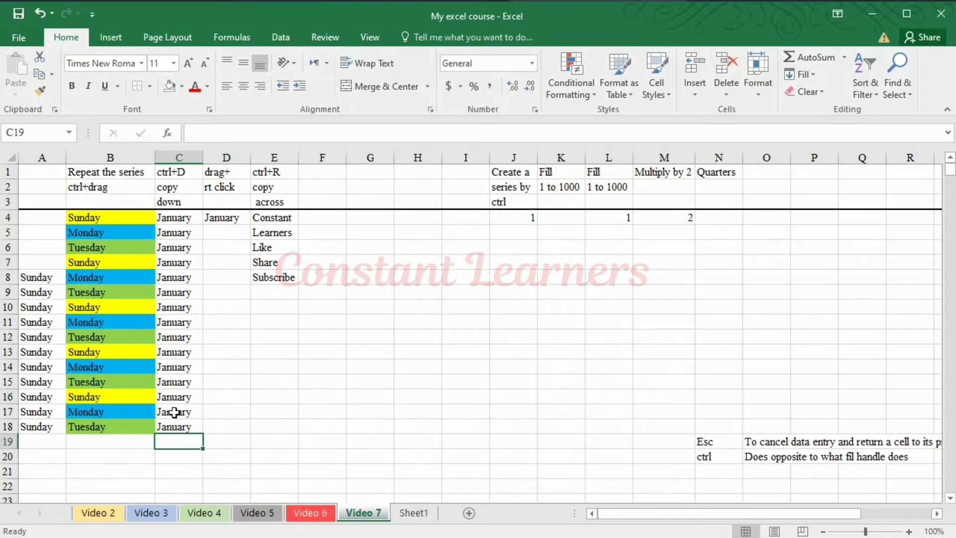
pyautogui.moveTo(174, 413); pyautogui.dragTo(393, 420)
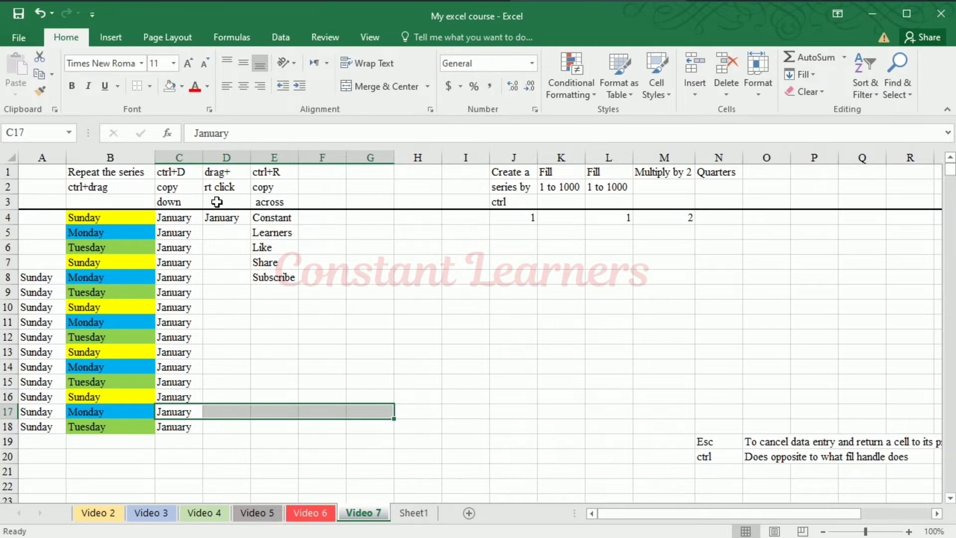
# Step: Try filling from D4 down to D18, switch the month series to Copy Cells, and undo the fill
pyautogui.click(244, 223)
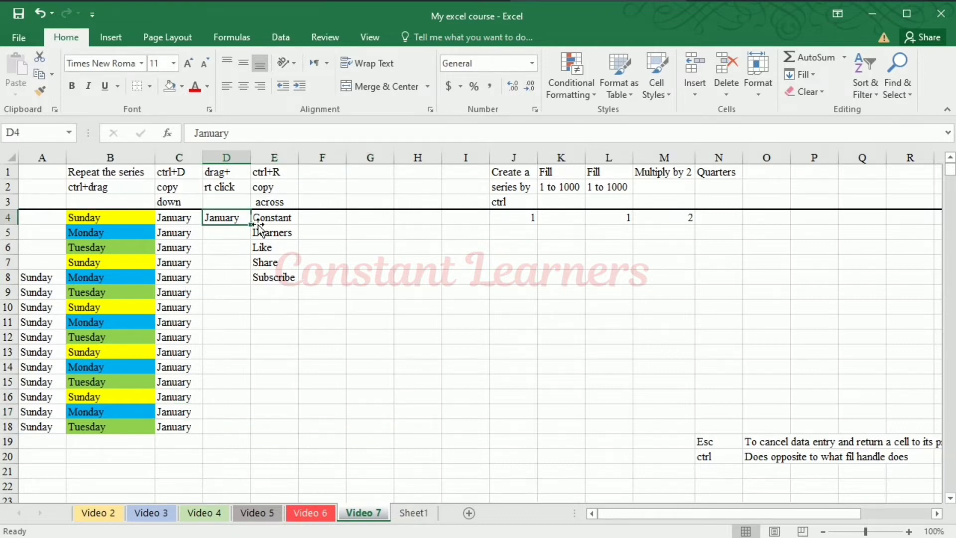
pyautogui.moveTo(224, 220); pyautogui.dragTo(248, 444)
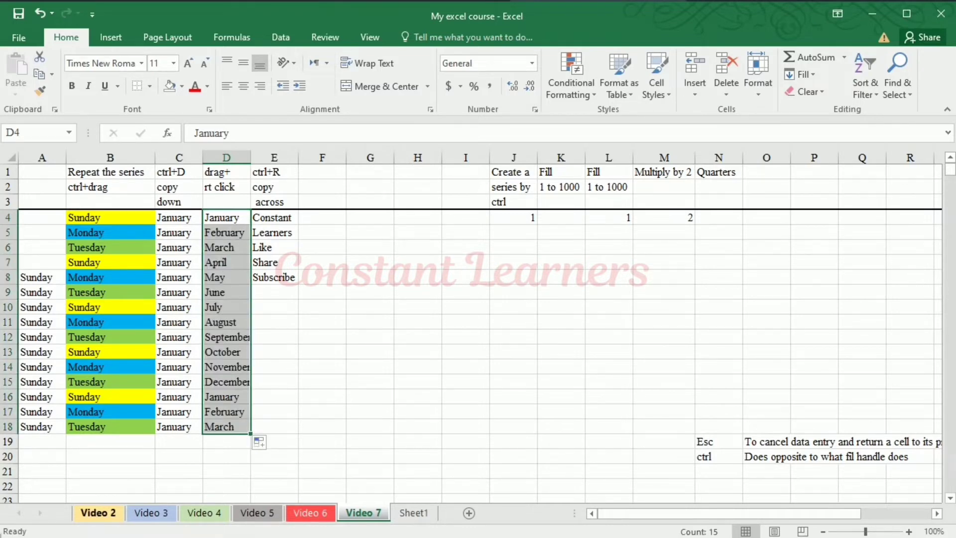
pyautogui.click(259, 444)
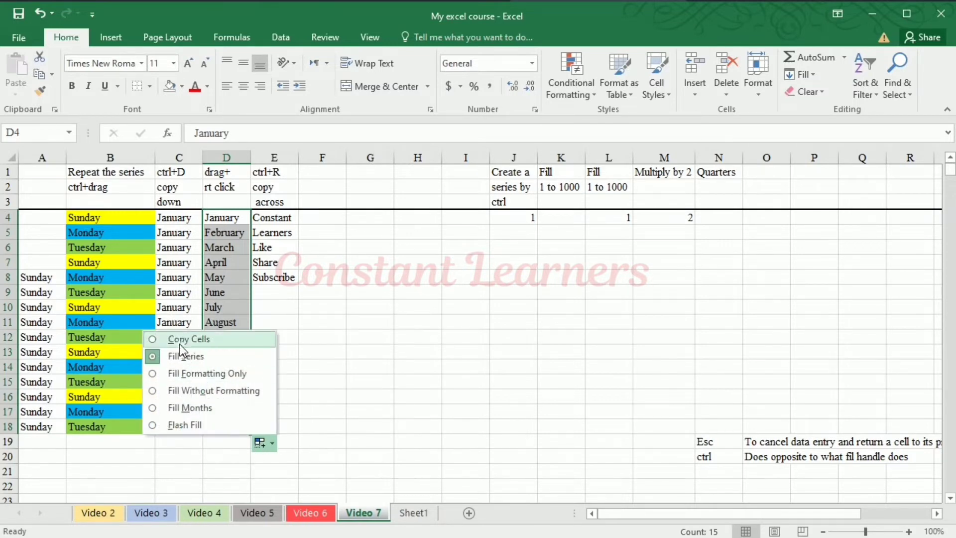
pyautogui.click(178, 339)
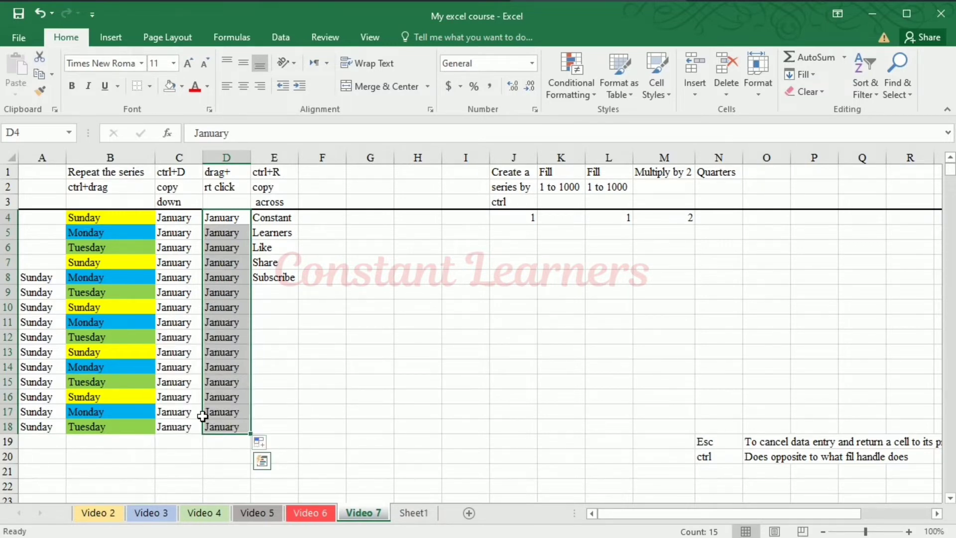
pyautogui.hotkey('ctrl', 'z')
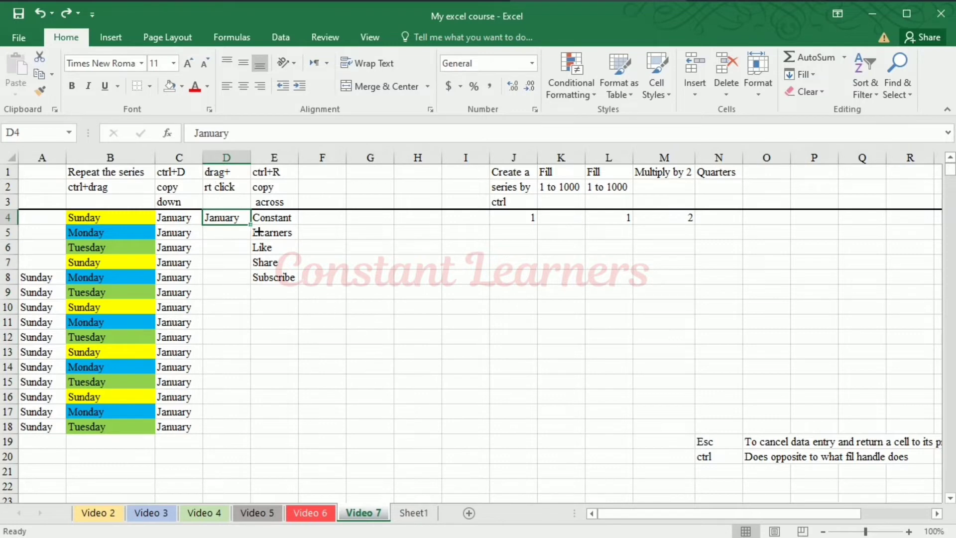
# Step: Copy January from D4 down to D18, choosing Copy Cells from the fill options
pyautogui.moveTo(252, 224); pyautogui.dragTo(239, 440)
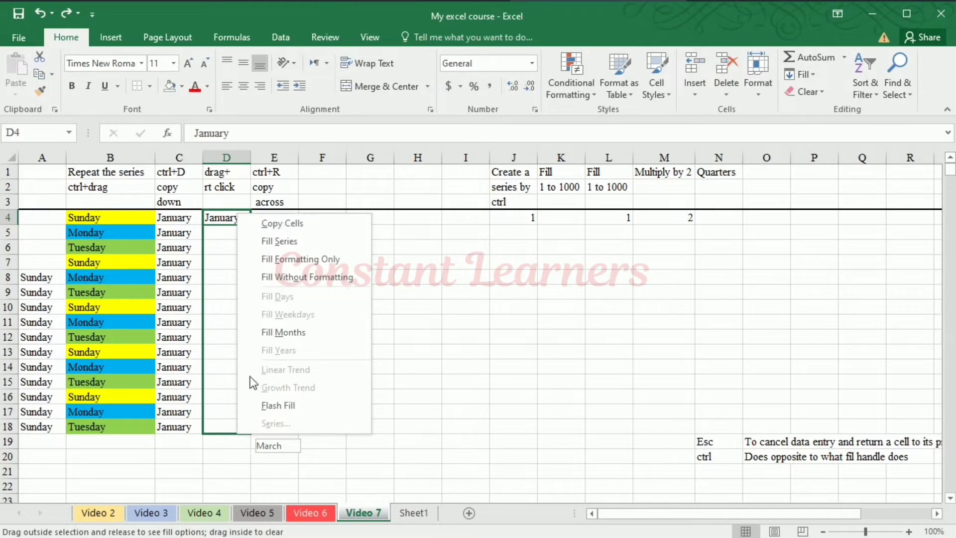
pyautogui.click(288, 222)
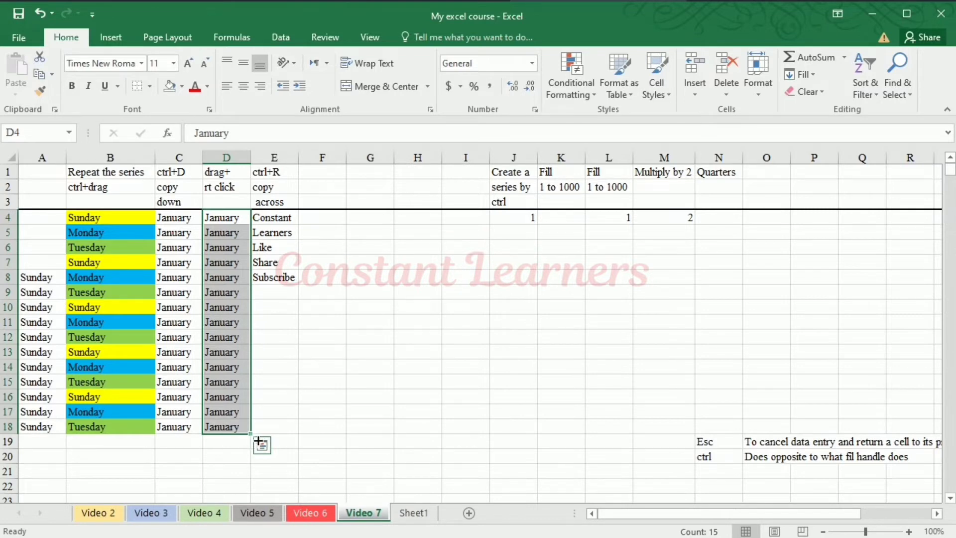
# Step: Try extending the January copies in column D down to D21 with Copy Cells and undo the extension
pyautogui.moveTo(255, 443); pyautogui.dragTo(246, 479)
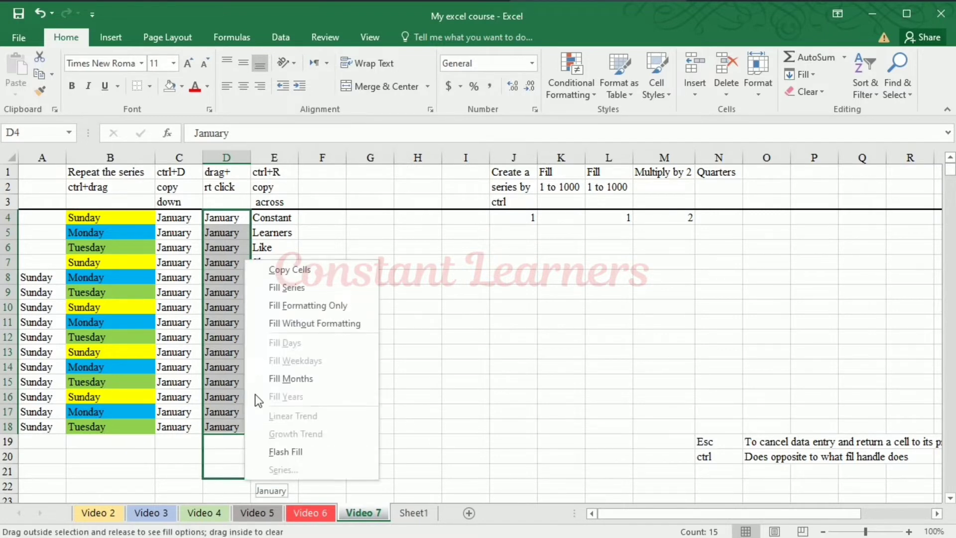
pyautogui.click(277, 269)
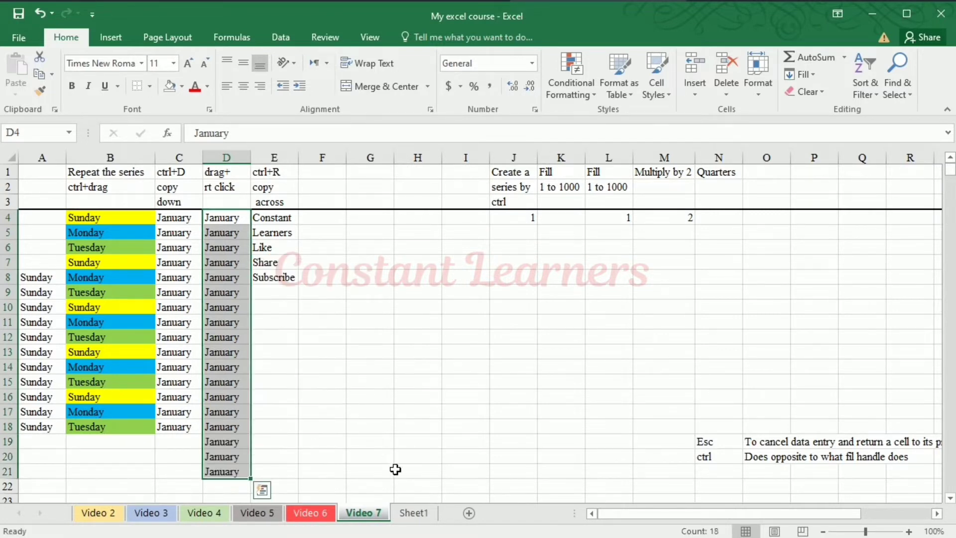
pyautogui.hotkey('ctrl', 'z')
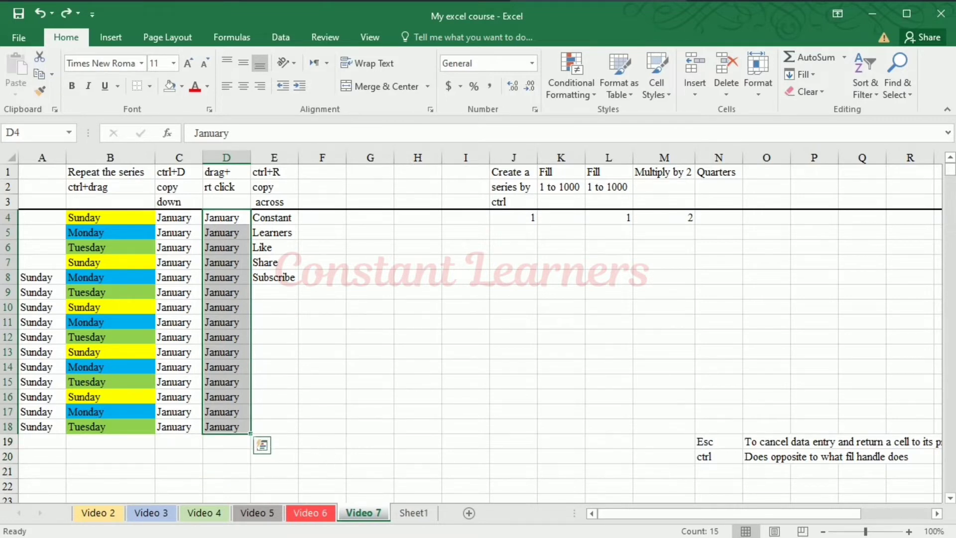
# Step: Try copying January from D18 across the row to H18 with the Fill Right command
pyautogui.click(288, 428)
pyautogui.moveTo(214, 431); pyautogui.dragTo(430, 432)
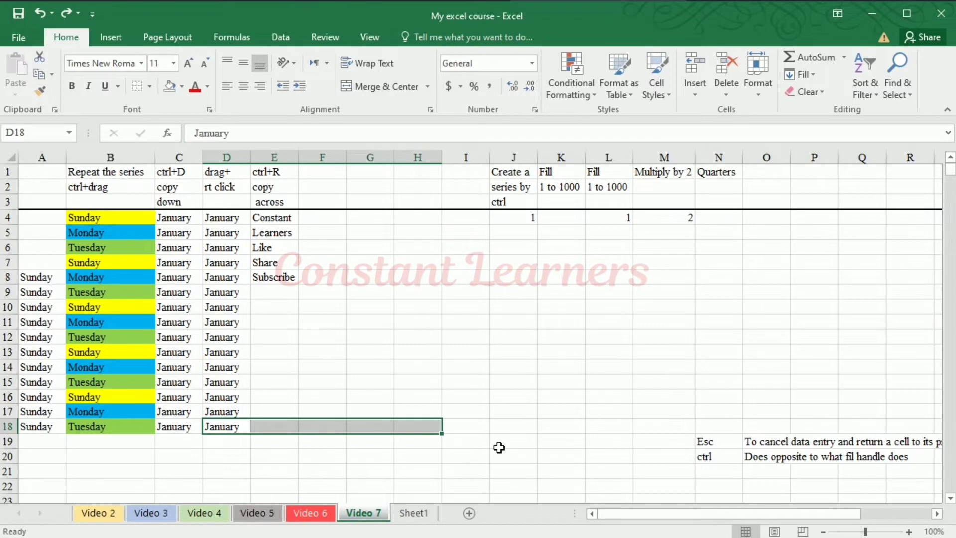
pyautogui.hotkey('ctrl', 'r')
pyautogui.click(275, 173)
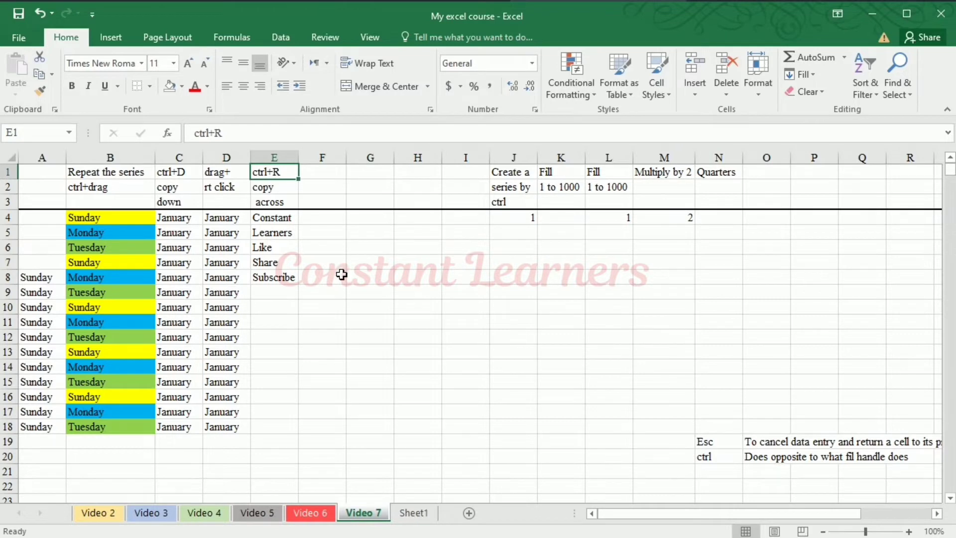
# Step: Copy the words in E4:E8 into F4:F8 with the Fill Right command
pyautogui.click(277, 217)
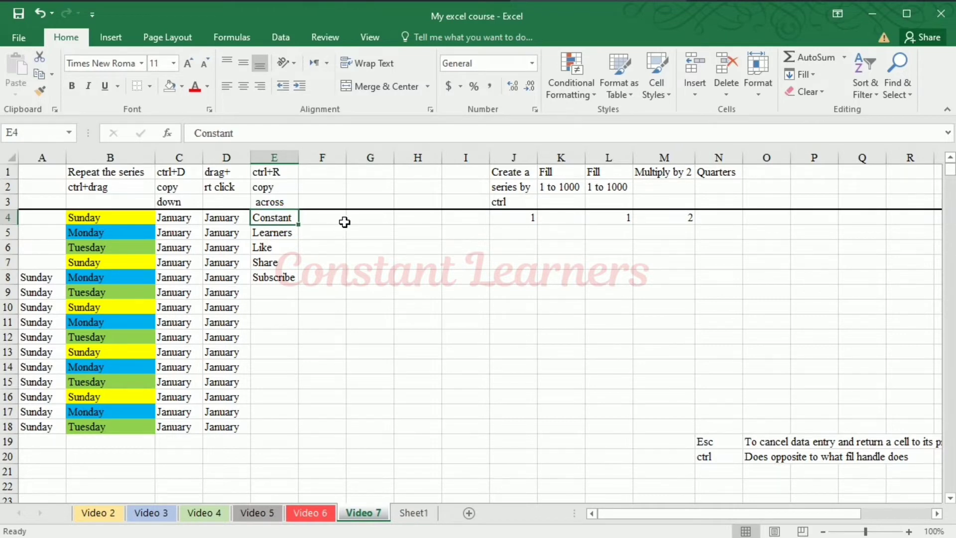
pyautogui.moveTo(343, 219); pyautogui.dragTo(335, 279)
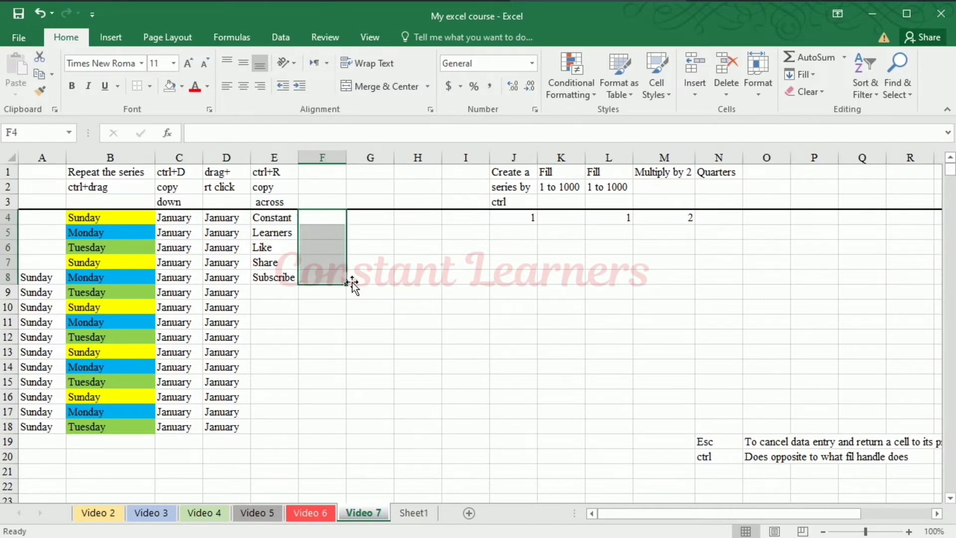
pyautogui.hotkey('ctrl', 'r')
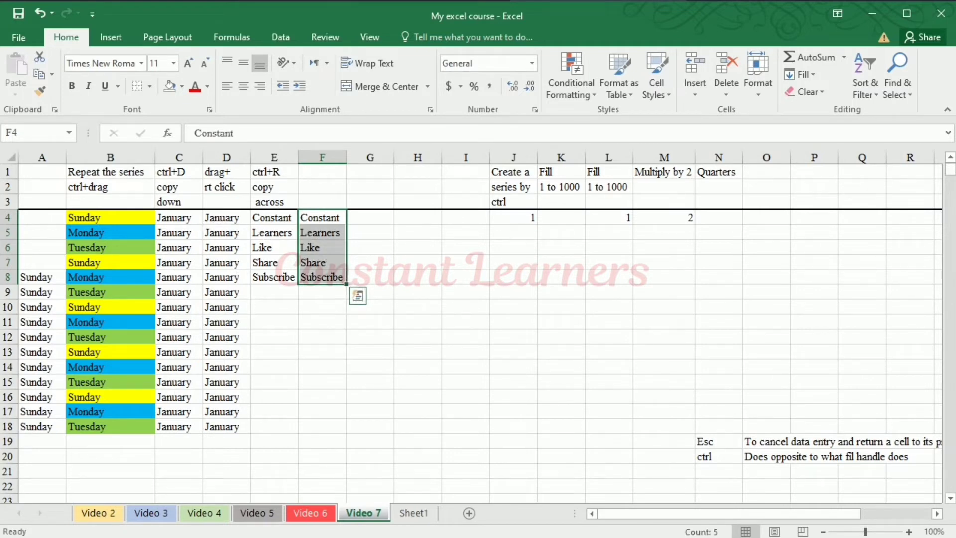
# Step: Copy the words in F4:F8 across columns G to I by applying Fill Right to F4:I8
pyautogui.moveTo(376, 218); pyautogui.dragTo(442, 279)
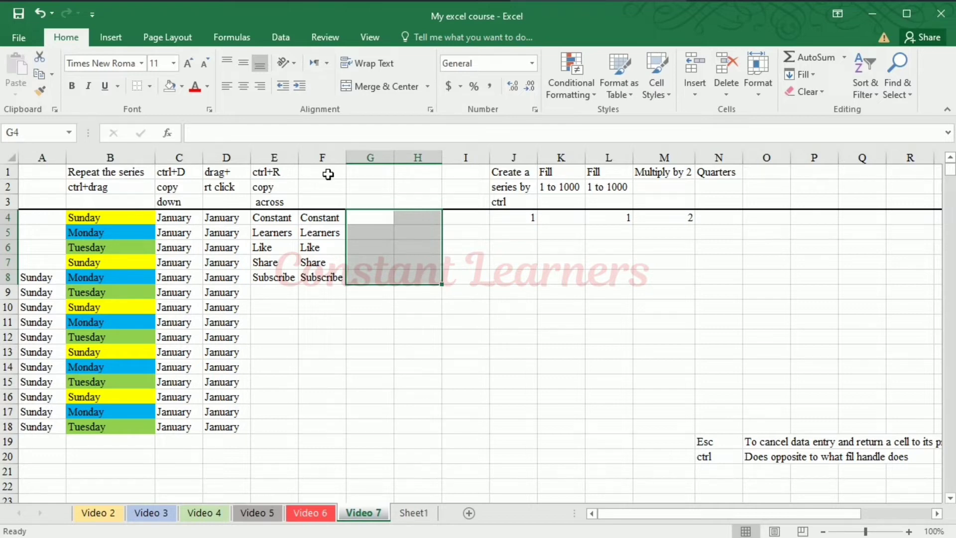
pyautogui.moveTo(319, 222); pyautogui.dragTo(463, 285)
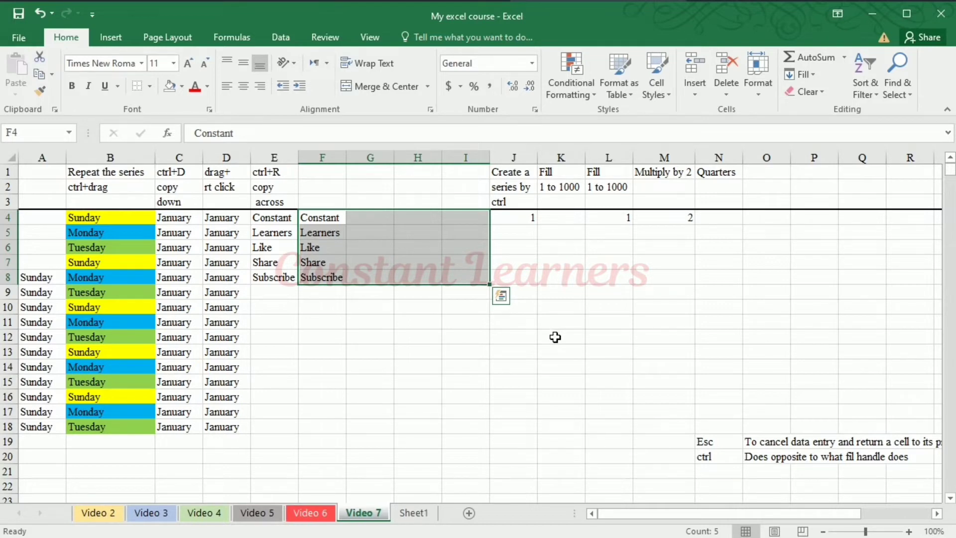
pyautogui.hotkey('ctrl', 'r')
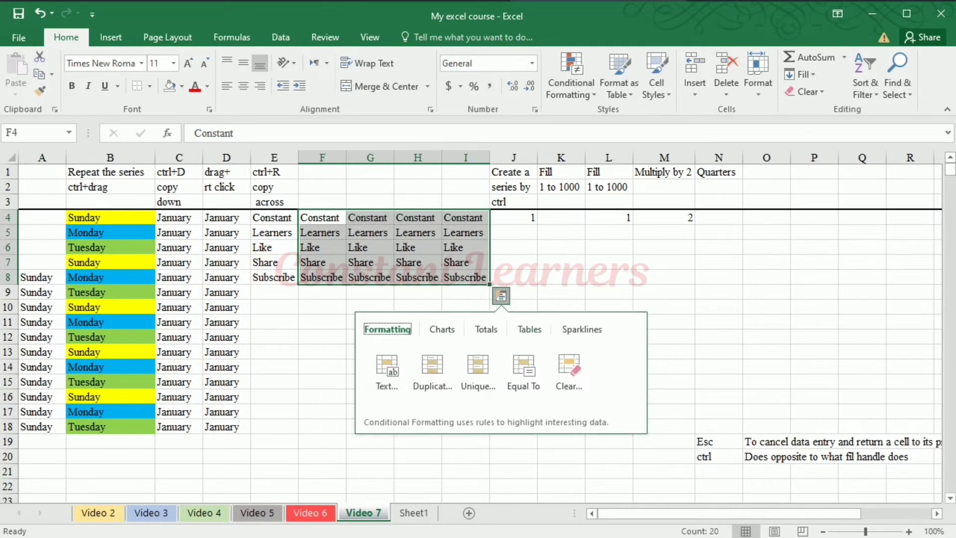
pyautogui.click(694, 283)
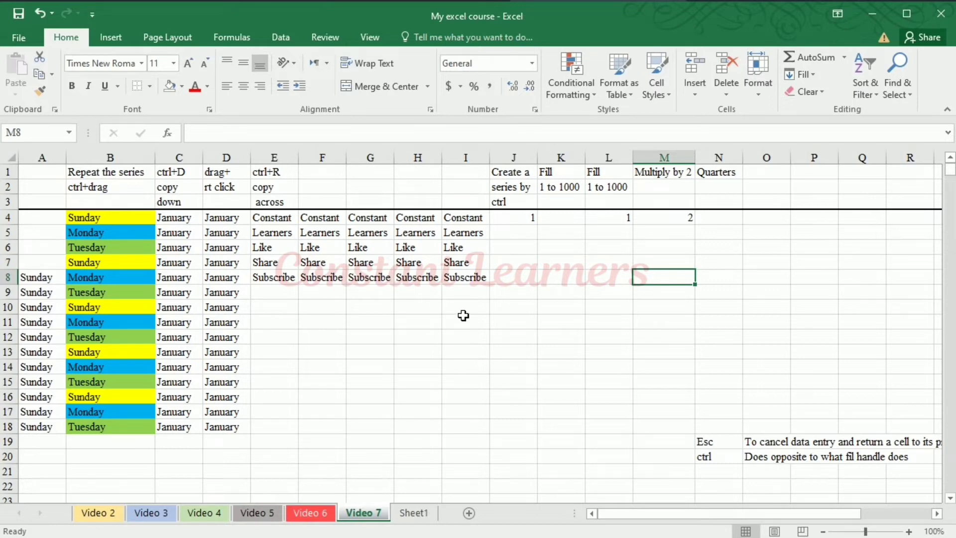
# Step: Try filling the 1 in J4 down to J18 as plain copies and undo the fill
pyautogui.click(533, 221)
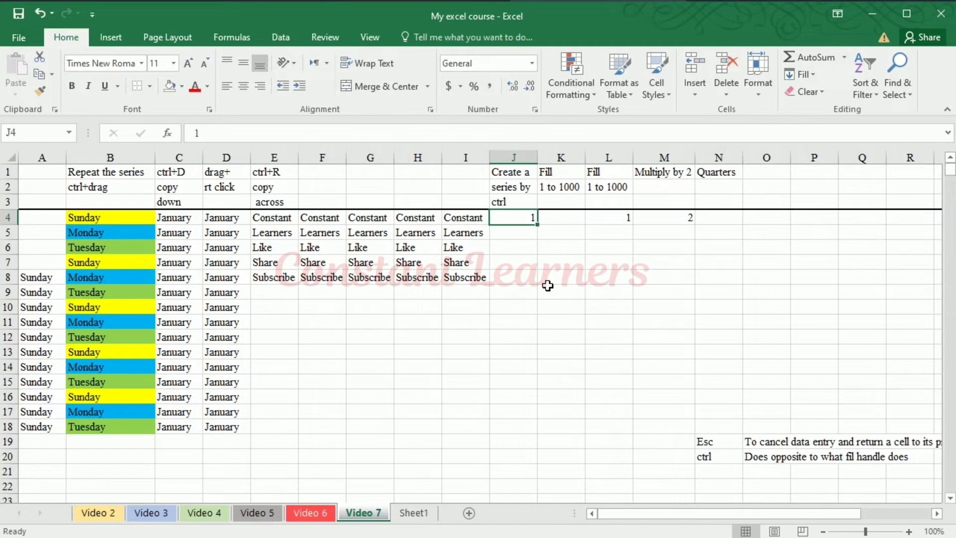
pyautogui.moveTo(541, 231); pyautogui.dragTo(538, 431)
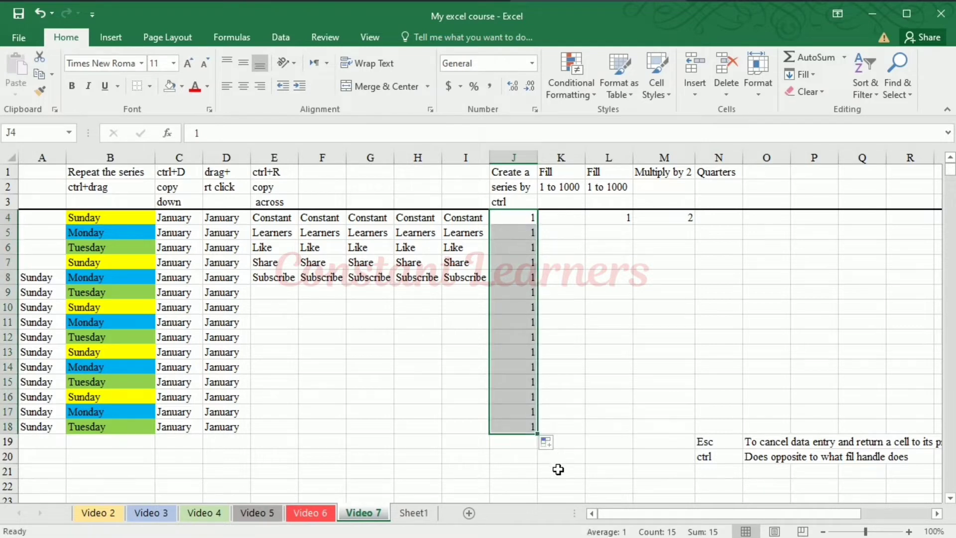
pyautogui.hotkey('ctrl', 'z')
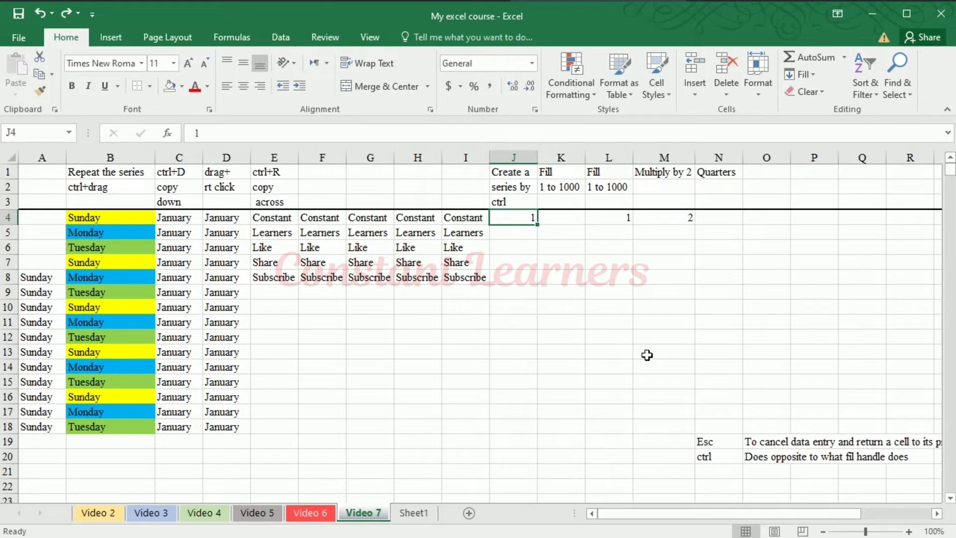
# Step: Fill J4:J18 from the 1 in J4 as an increasing number series from 1 to 15
pyautogui.moveTo(537, 225); pyautogui.dragTo(547, 438)
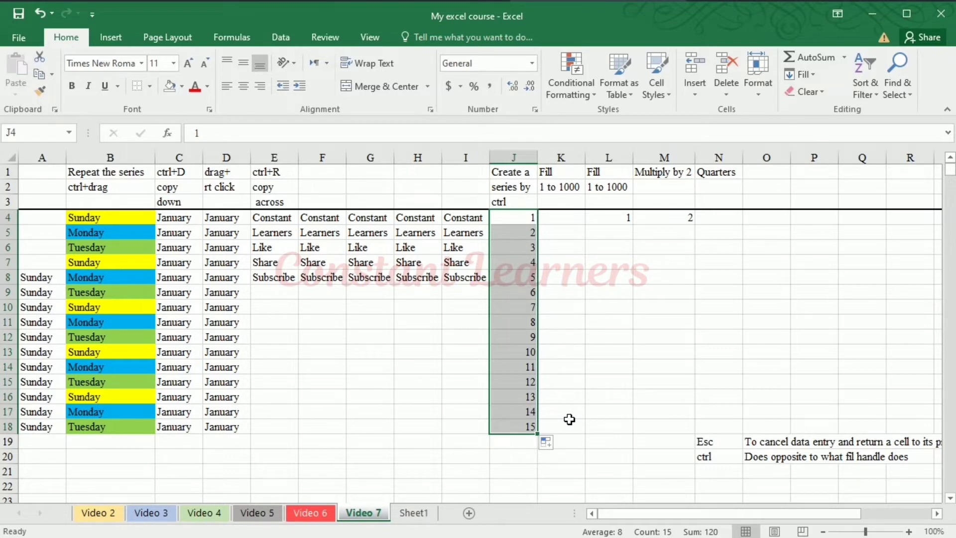
# Step: Enter 1 in K4 and extend it down column K as an increasing series to 341 in K344
pyautogui.click(562, 224)
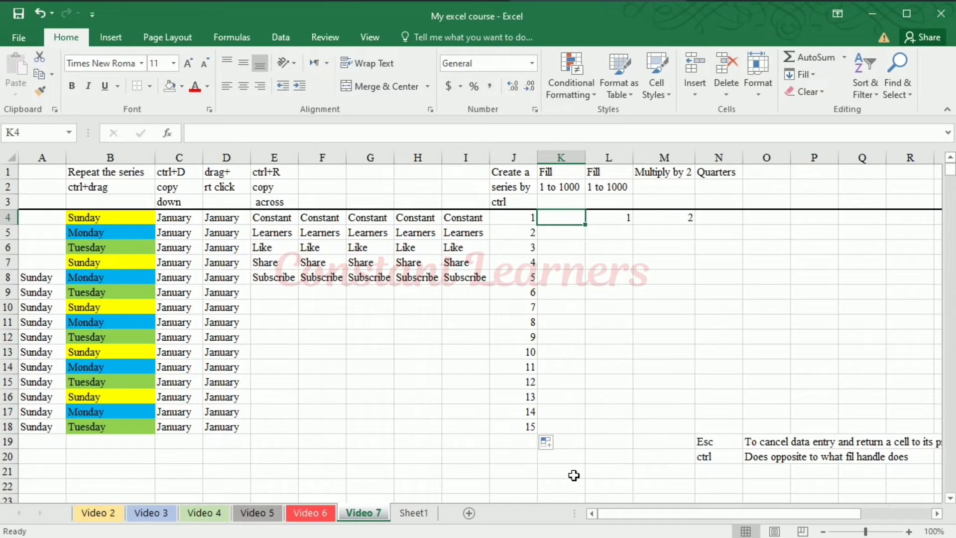
pyautogui.write('1')
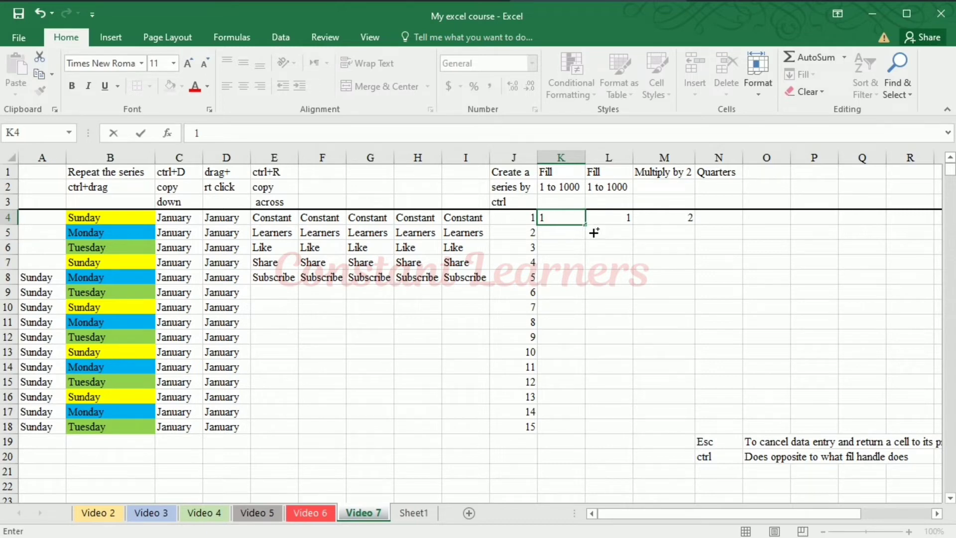
pyautogui.moveTo(585, 224); pyautogui.dragTo(584, 499)
pyautogui.moveTo(585, 493); pyautogui.dragTo(586, 475)
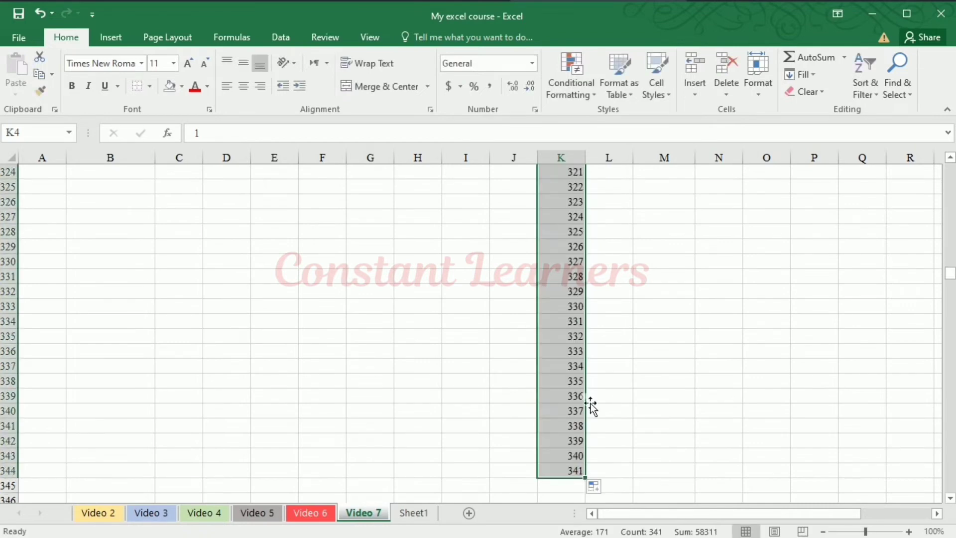
# Step: Fill column L from the 1 in L4 with a linear column series, step value 1 and stop value 1000
pyautogui.scroll(19, 583, 394)
pyautogui.scroll(20, 569, 365)
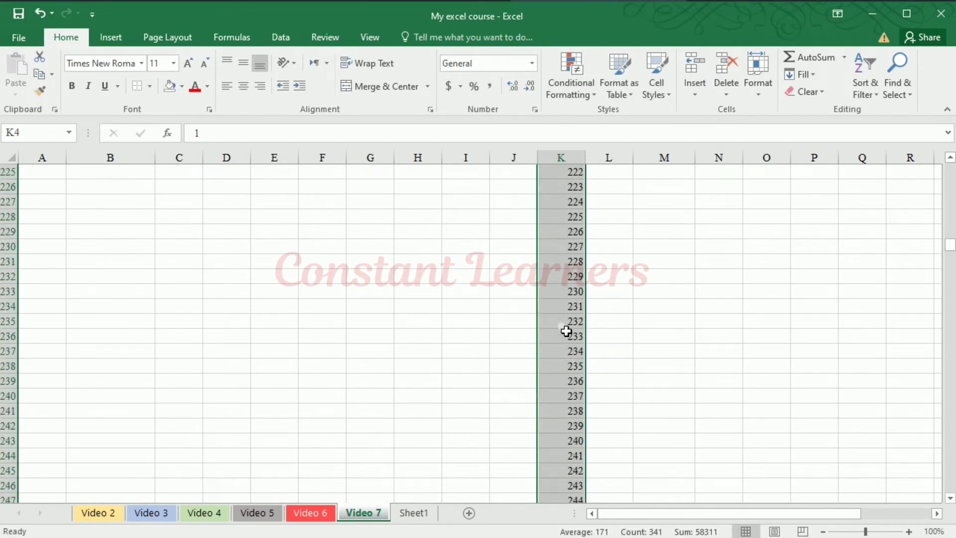
pyautogui.scroll(15, 599, 336)
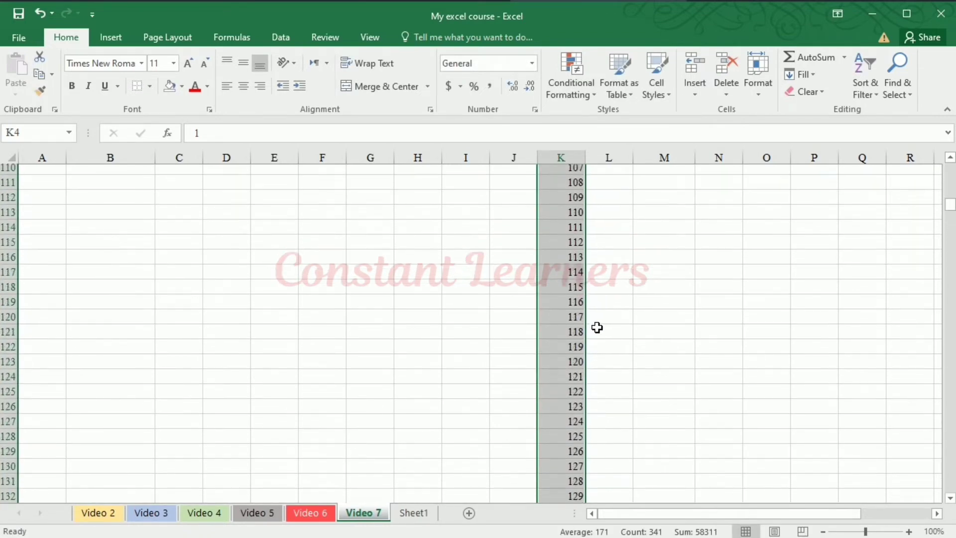
pyautogui.moveTo(950, 197); pyautogui.dragTo(950, 169)
pyautogui.click(629, 221)
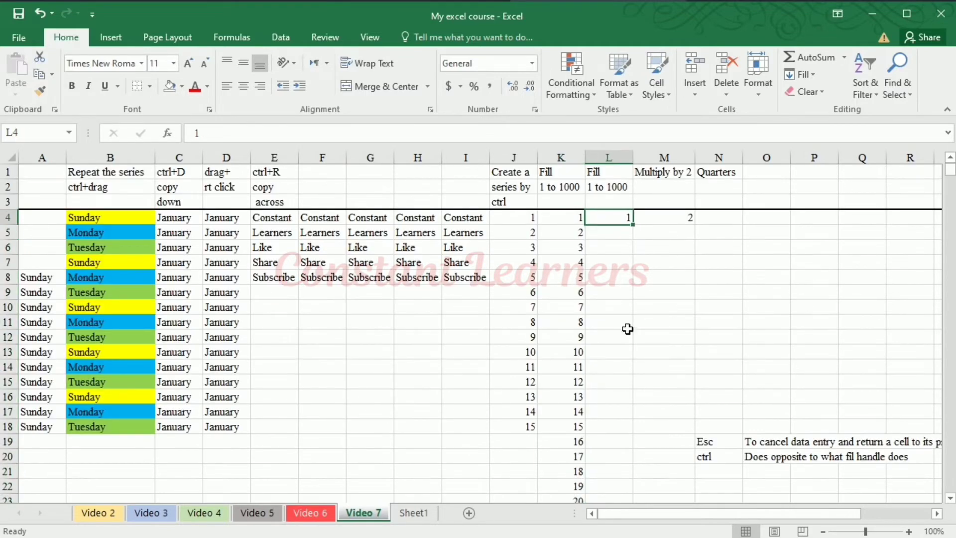
pyautogui.click(802, 80)
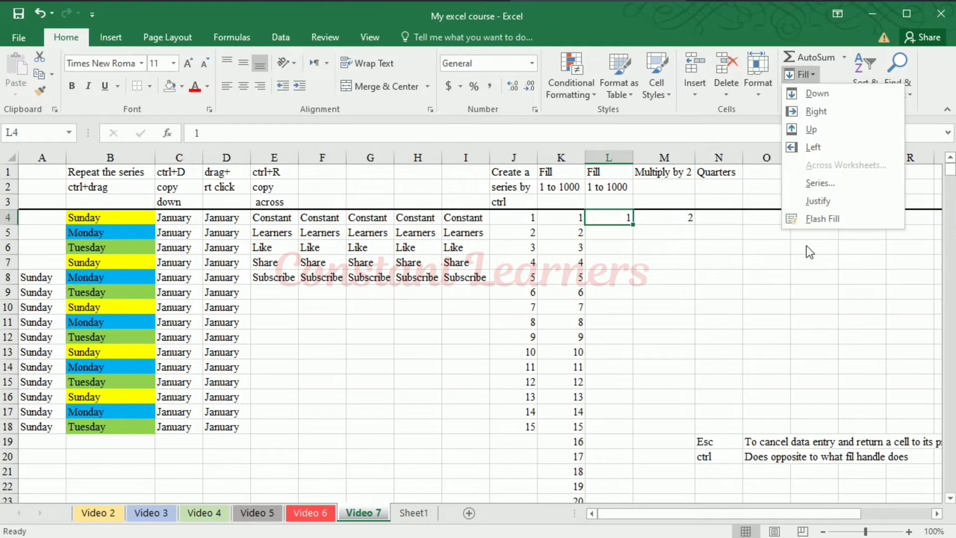
pyautogui.click(814, 183)
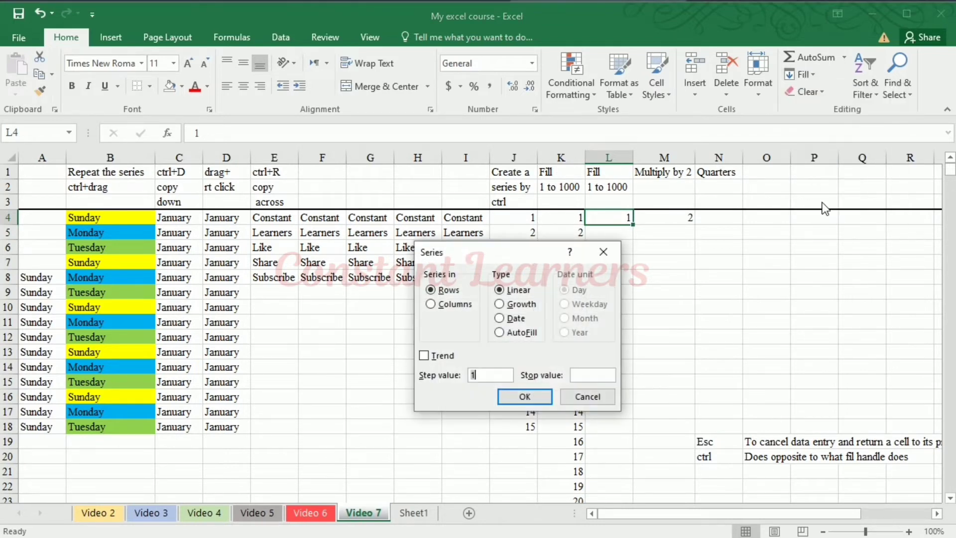
pyautogui.click(451, 304)
pyautogui.write('1000')
pyautogui.click(534, 402)
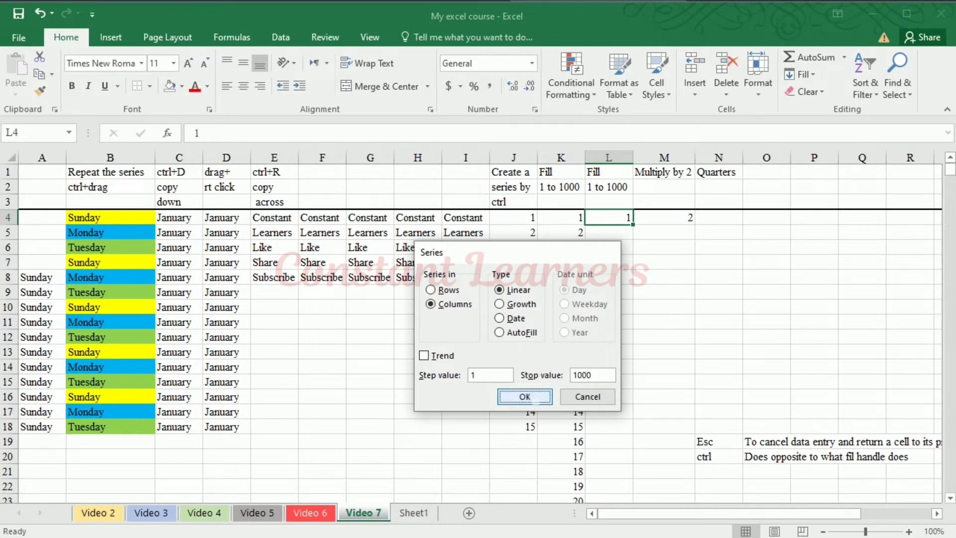
pyautogui.scroll(-8, 577, 426)
pyautogui.scroll(-20, 578, 426)
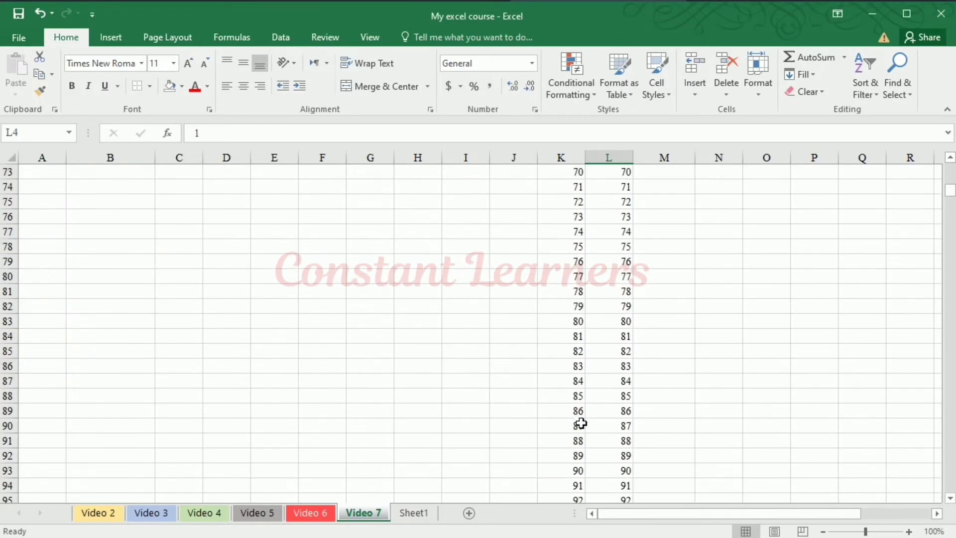
# Step: Try filling row 4 from the 2 in M4 with a linear series in rows, step value 1, and undo it
pyautogui.scroll(-20, 588, 415)
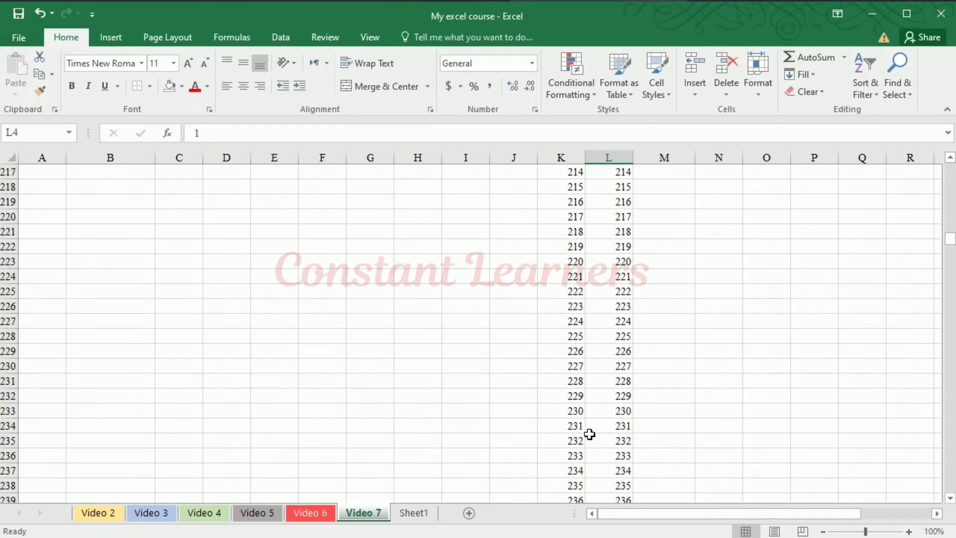
pyautogui.click(939, 277)
pyautogui.moveTo(952, 274); pyautogui.dragTo(909, 492)
pyautogui.scroll(-7, 513, 430)
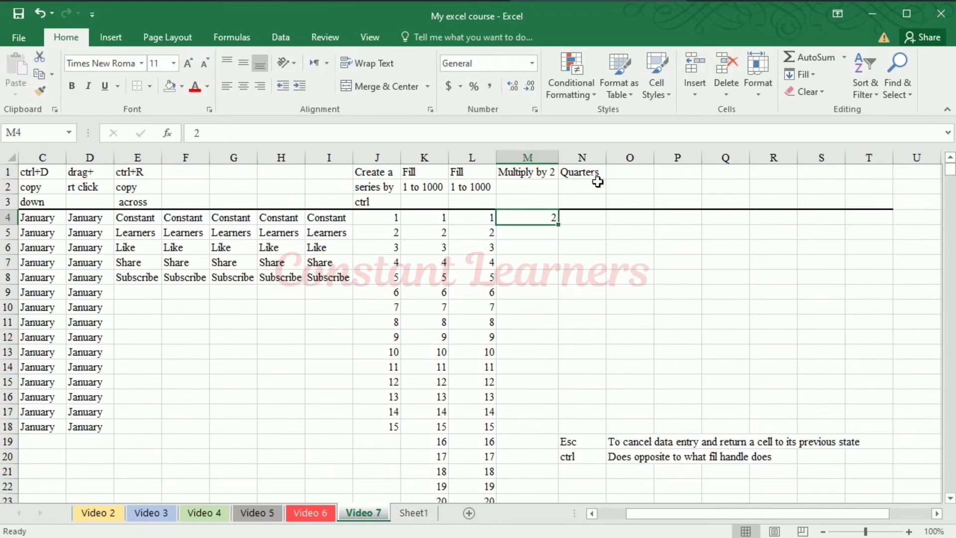
pyautogui.click(815, 75)
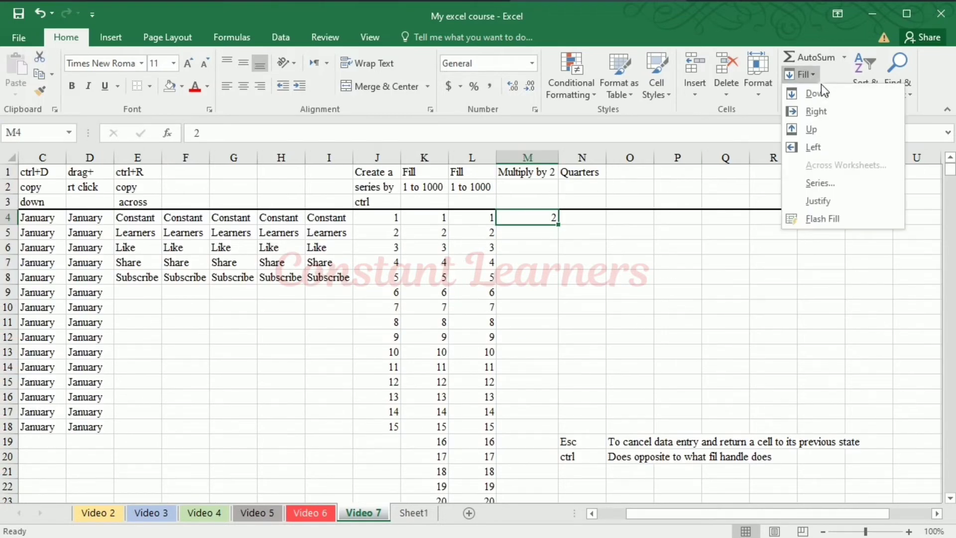
pyautogui.click(839, 183)
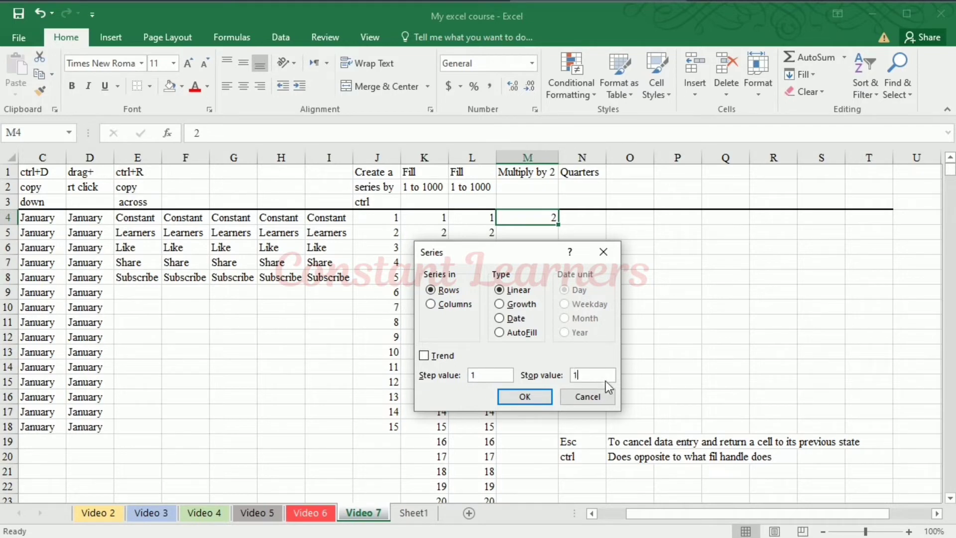
pyautogui.click(538, 398)
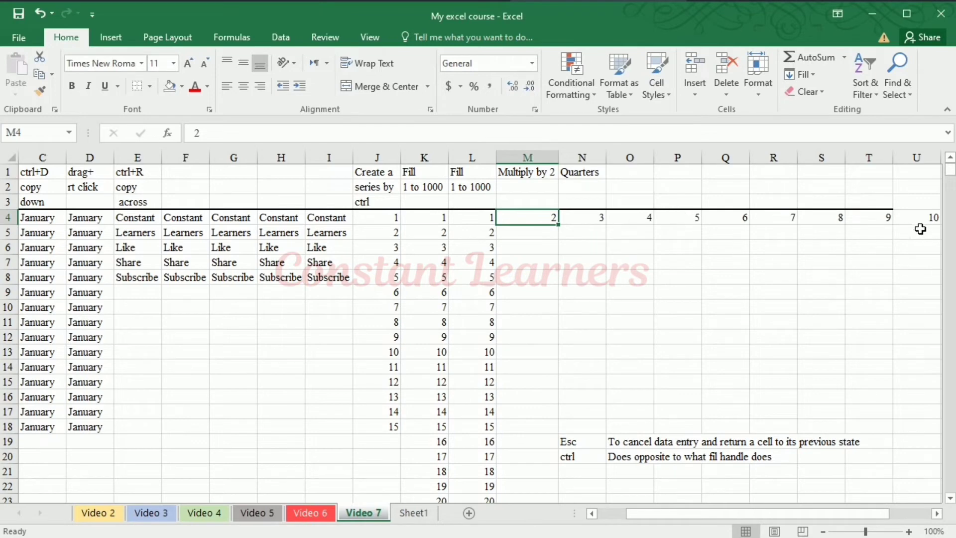
pyautogui.hotkey('ctrl', 'z')
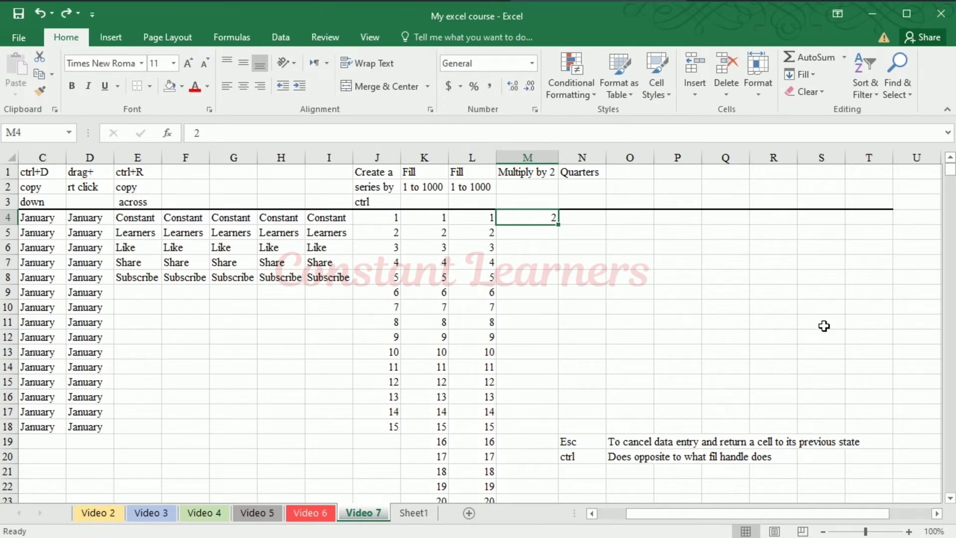
# Step: Enter 1 in O4, try filling down from it with a linear column series, step value 2 and stop value 10, and undo these entries
pyautogui.click(643, 221)
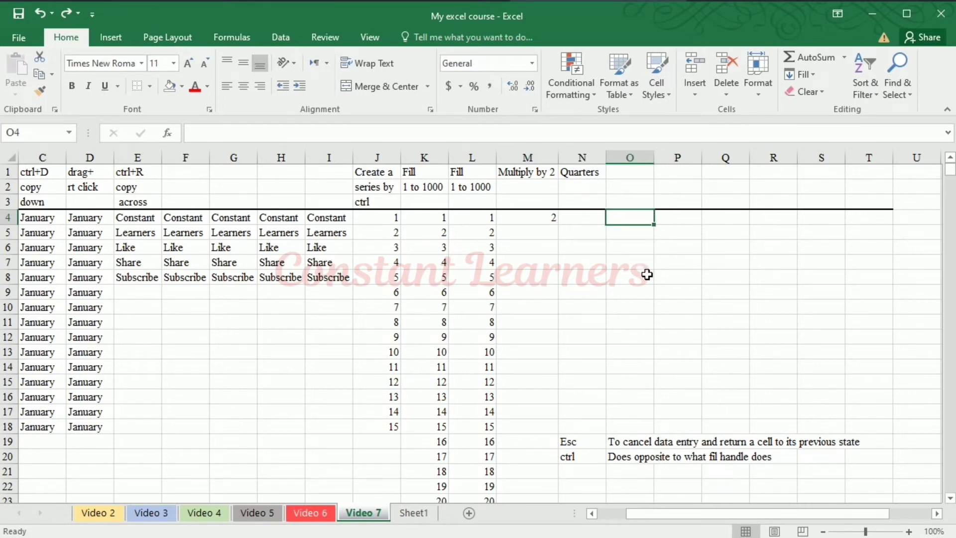
pyautogui.write('1')
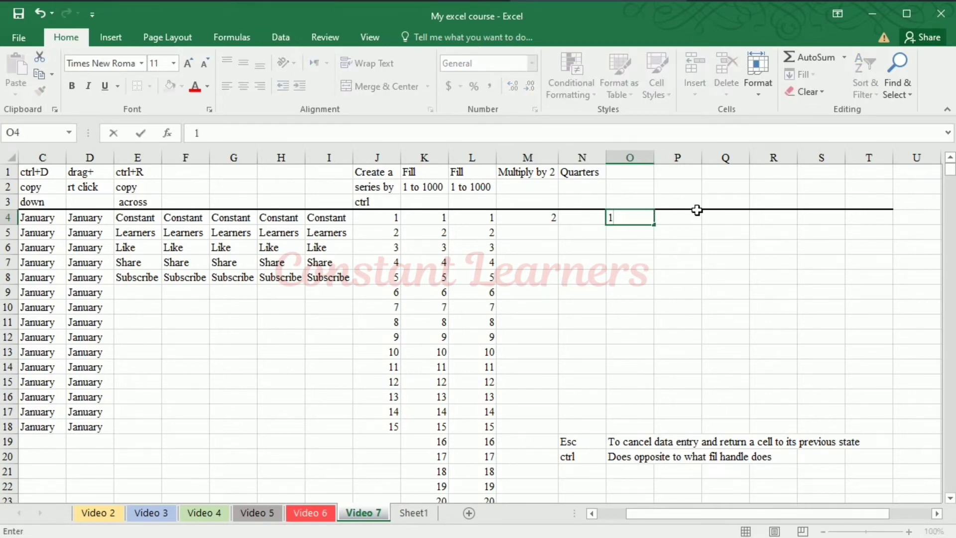
pyautogui.press('Return')
pyautogui.press('Up')
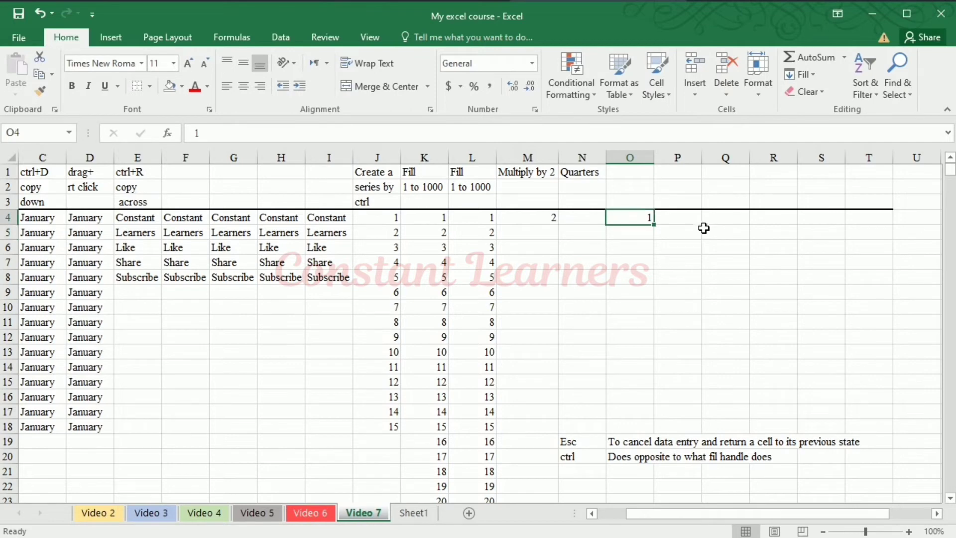
pyautogui.click(801, 74)
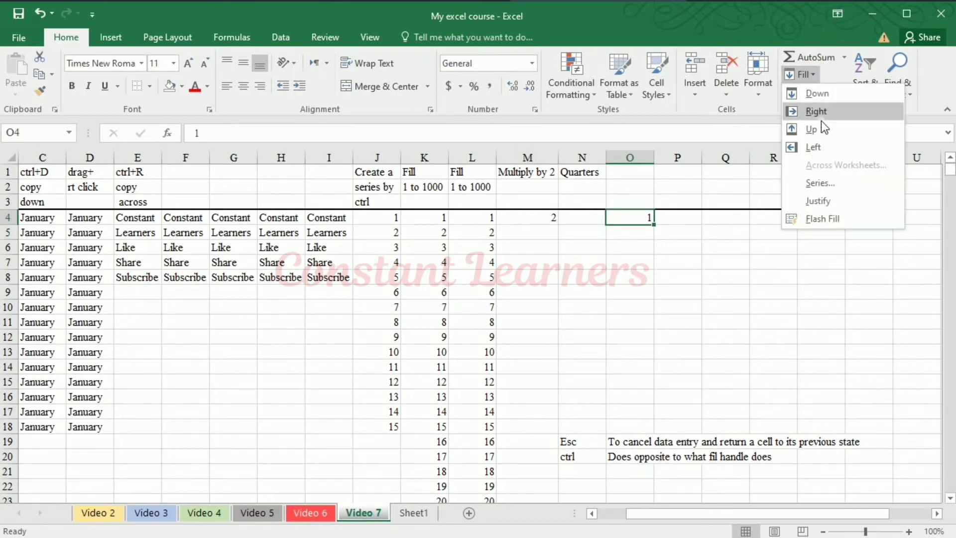
pyautogui.click(820, 184)
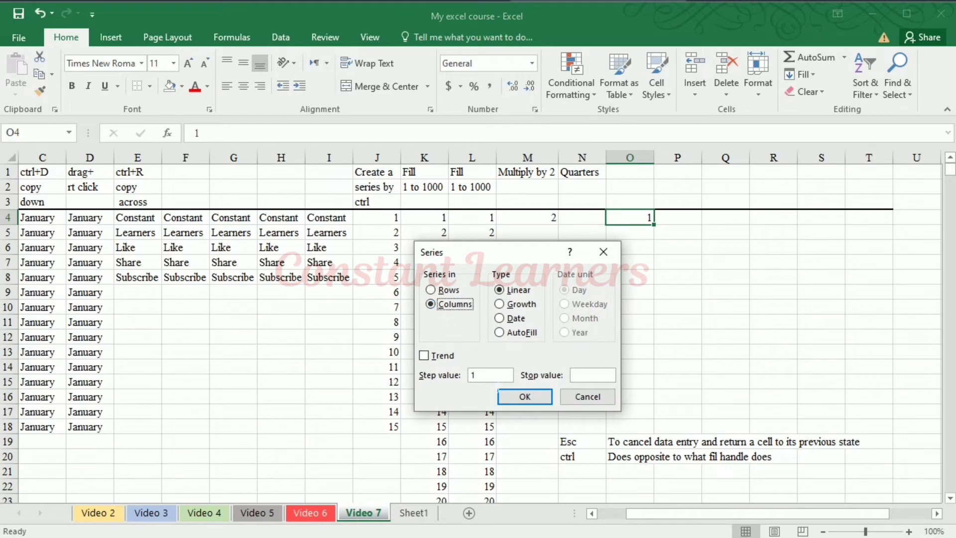
pyautogui.click(473, 374)
pyautogui.write('2')
pyautogui.write('10')
pyautogui.click(543, 398)
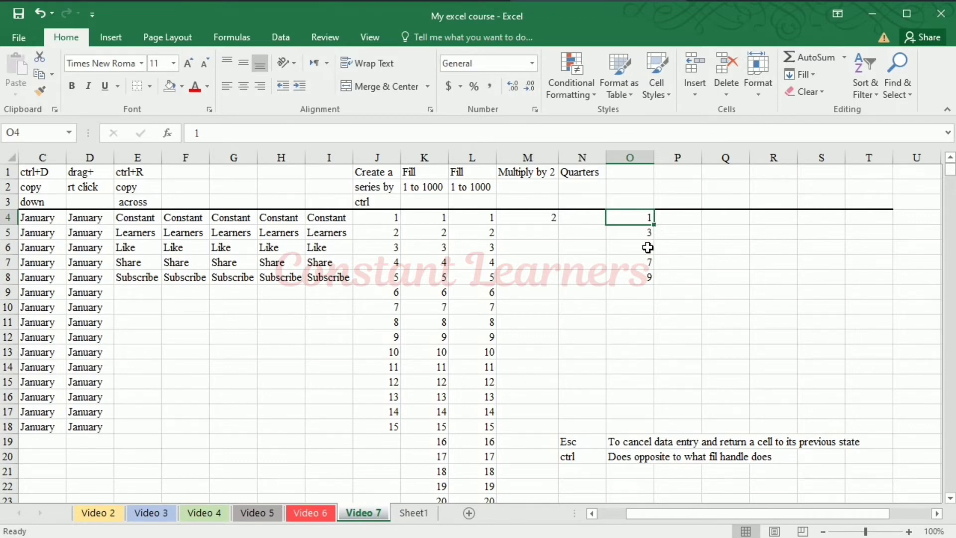
pyautogui.hotkey('ctrl', 'z')
pyautogui.scroll(-9, 596, 248)
pyautogui.scroll(9, 605, 271)
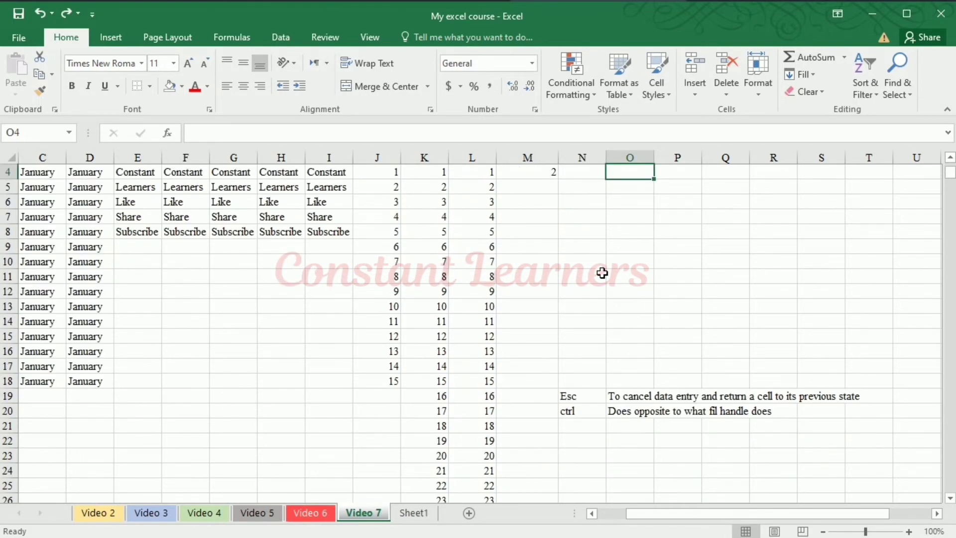
pyautogui.scroll(-16, 605, 273)
pyautogui.scroll(-14, 604, 301)
pyautogui.scroll(20, 608, 297)
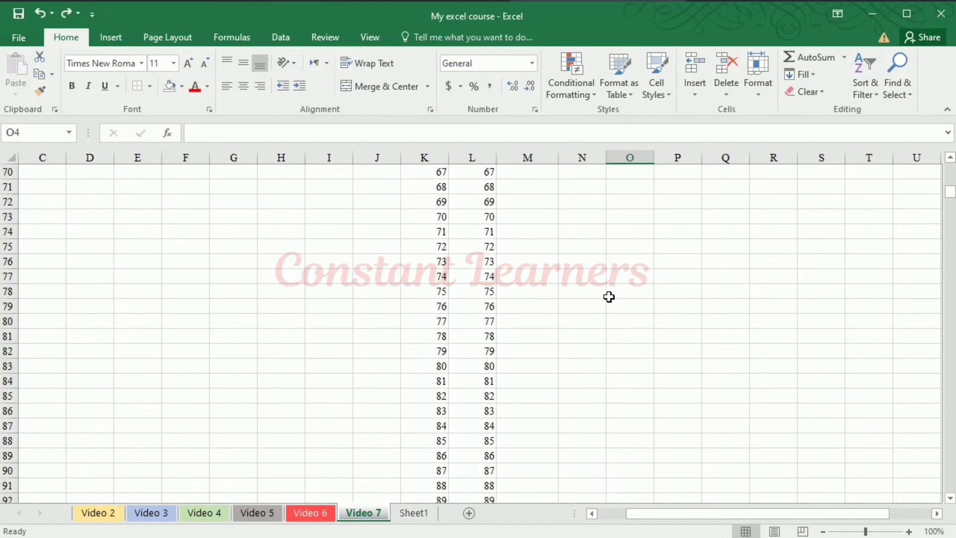
pyautogui.scroll(2, 612, 291)
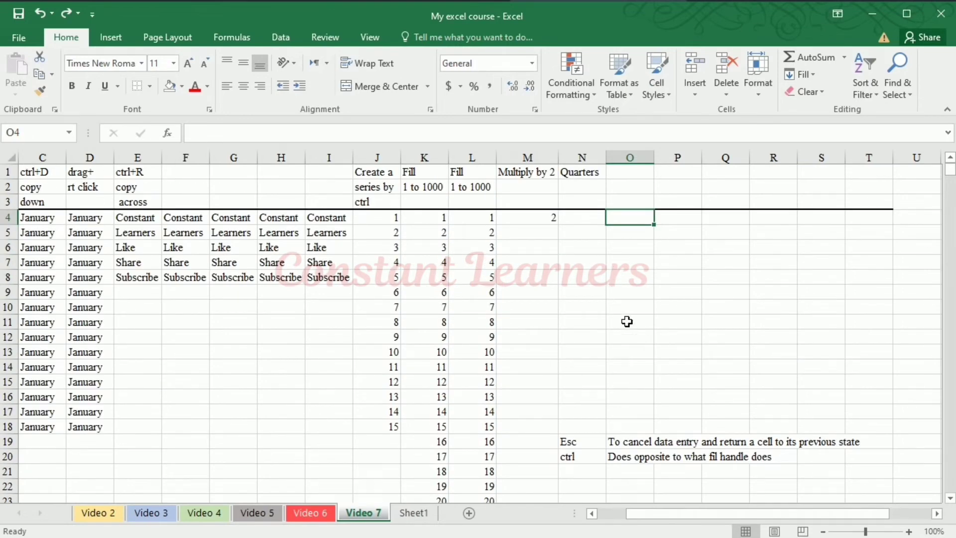
# Step: Enter 4, 8 and 16 in M5:M7 below the 2 in the Multiply by 2 column
pyautogui.click(553, 220)
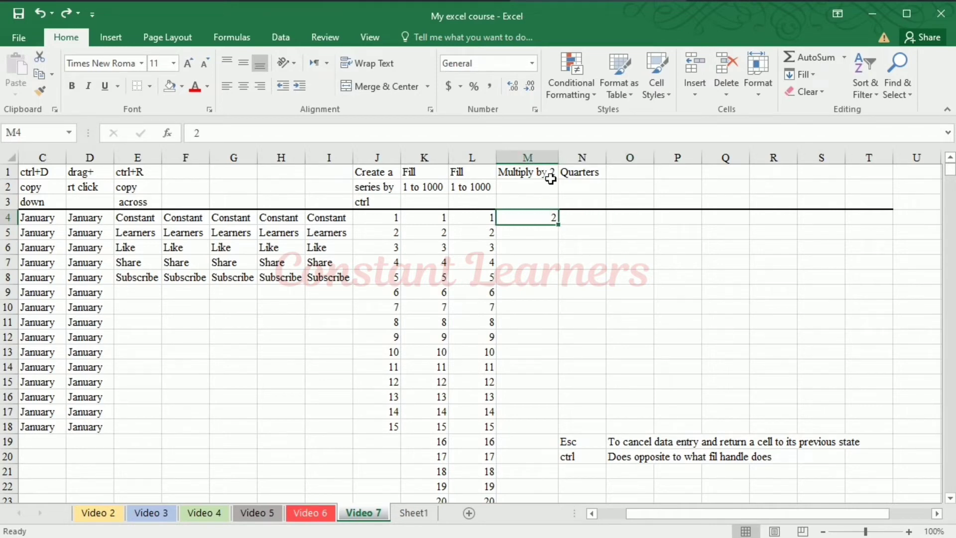
pyautogui.click(553, 235)
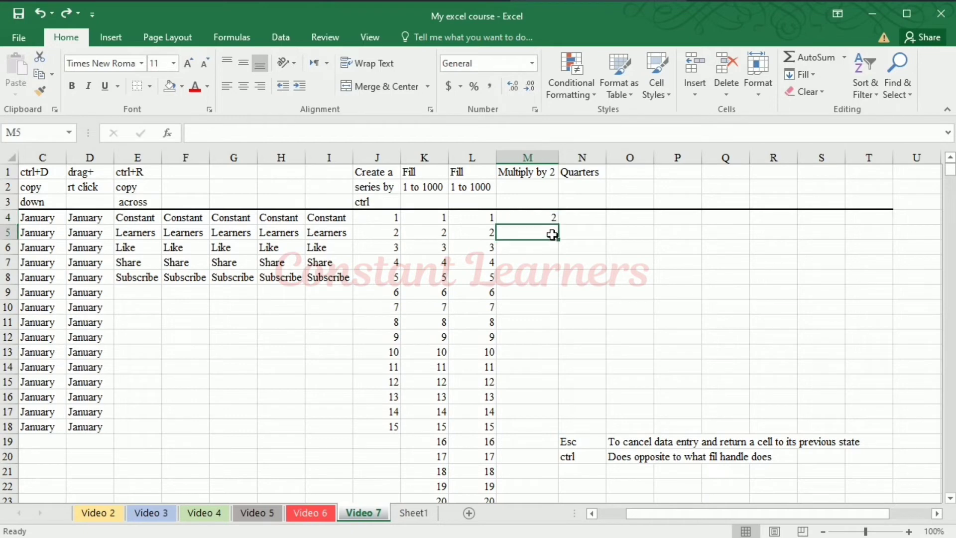
pyautogui.press('Return')
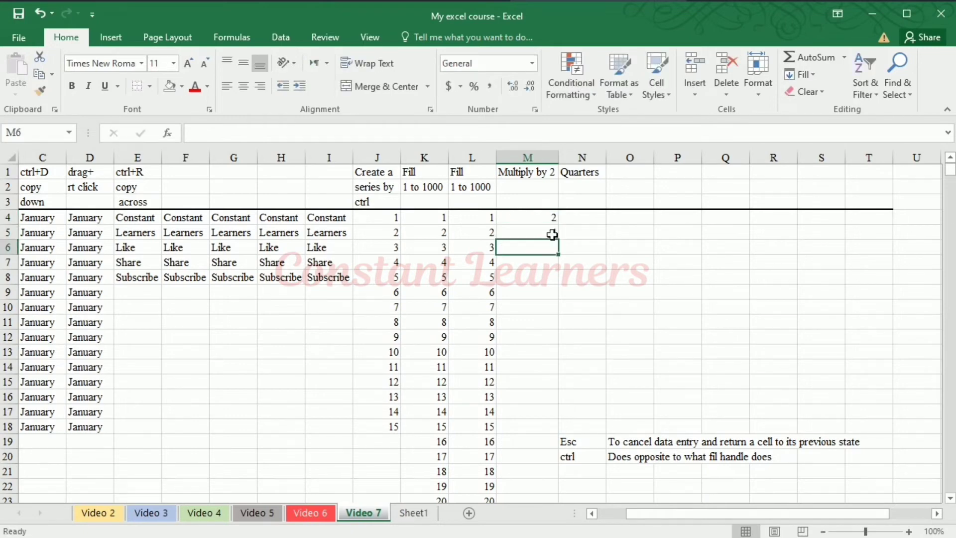
pyautogui.write('8')
pyautogui.press('Return')
pyautogui.write('16')
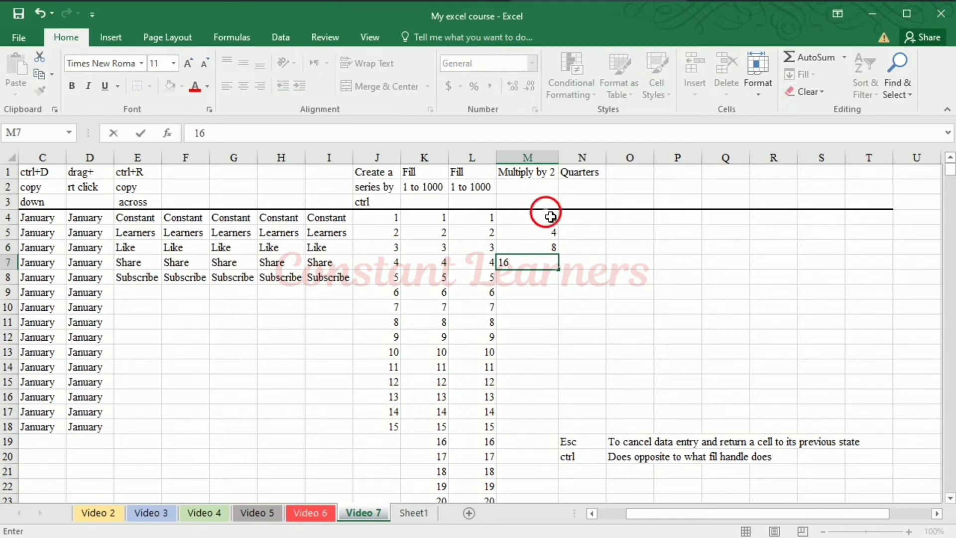
# Step: Extend the values in M4:M7 down to M18 and refill M4:M18 as a column growth series doubling from 2 to 32768
pyautogui.moveTo(550, 215); pyautogui.dragTo(544, 401)
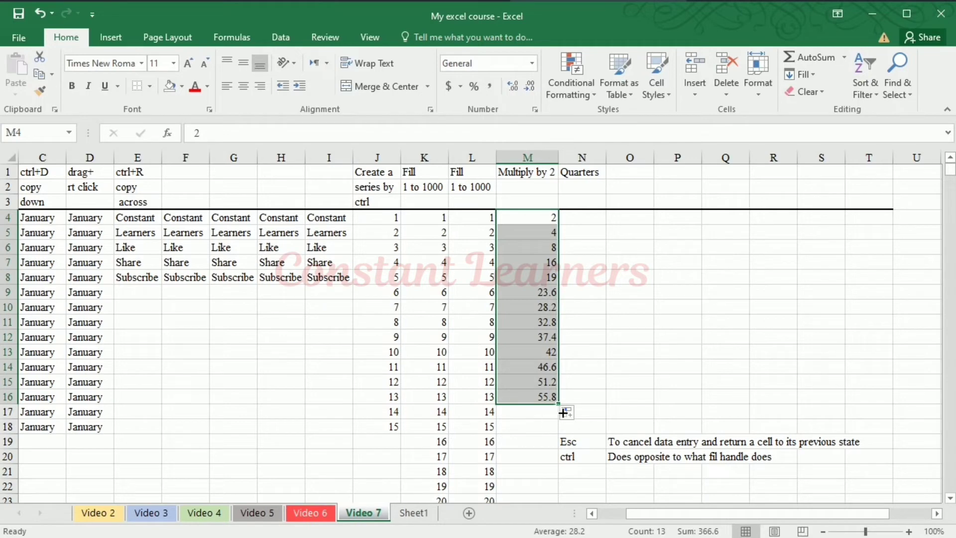
pyautogui.moveTo(564, 409); pyautogui.dragTo(552, 430)
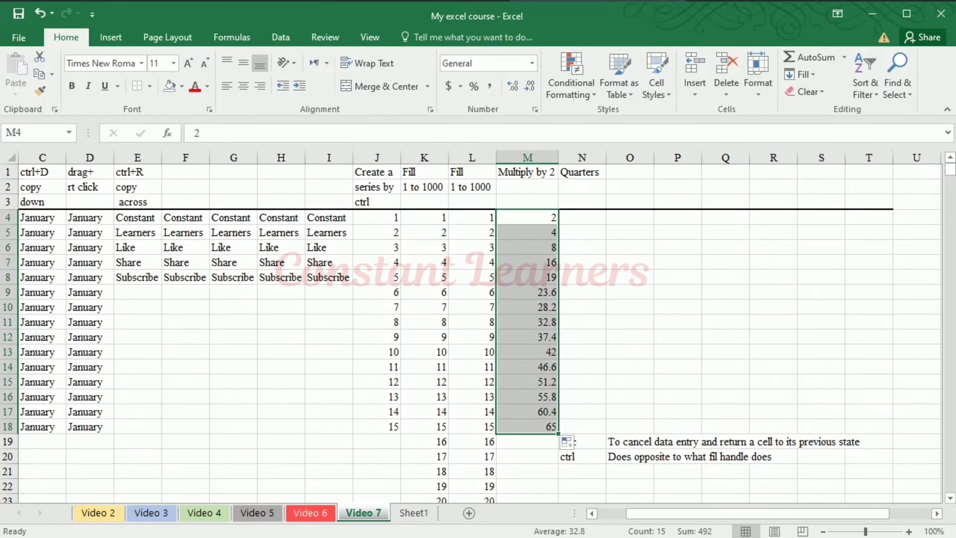
pyautogui.click(809, 79)
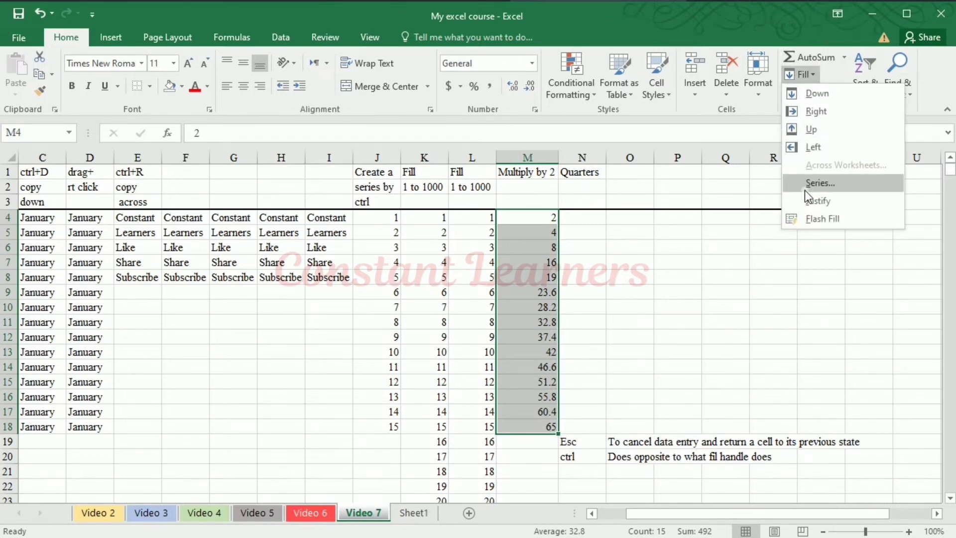
pyautogui.click(825, 184)
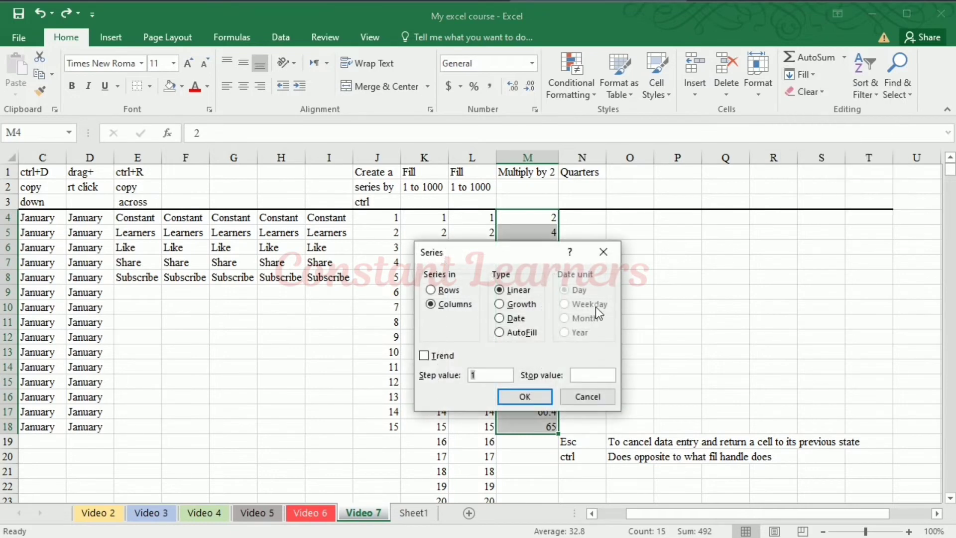
pyautogui.click(523, 305)
pyautogui.click(542, 404)
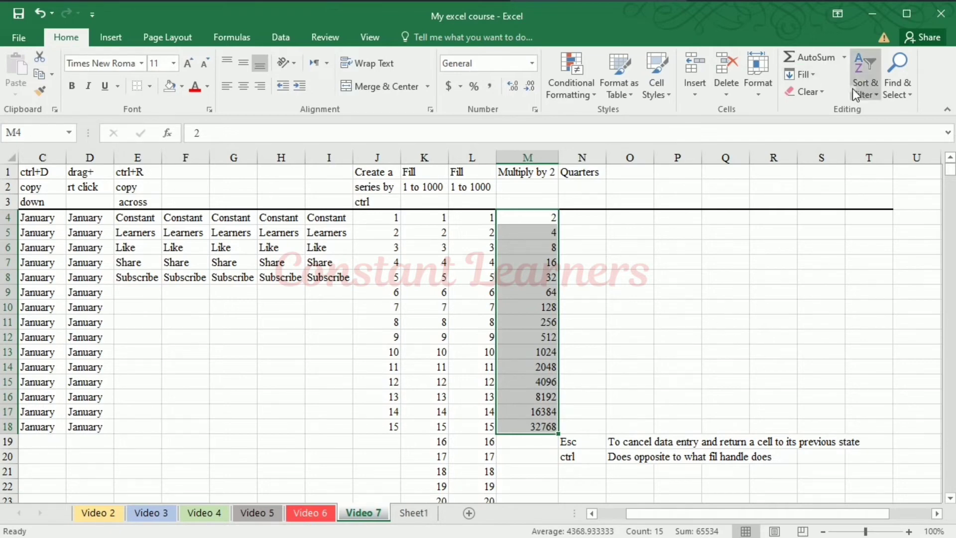
# Step: Review the Date and AutoFill types in the Series settings and close them without applying anything
pyautogui.click(793, 76)
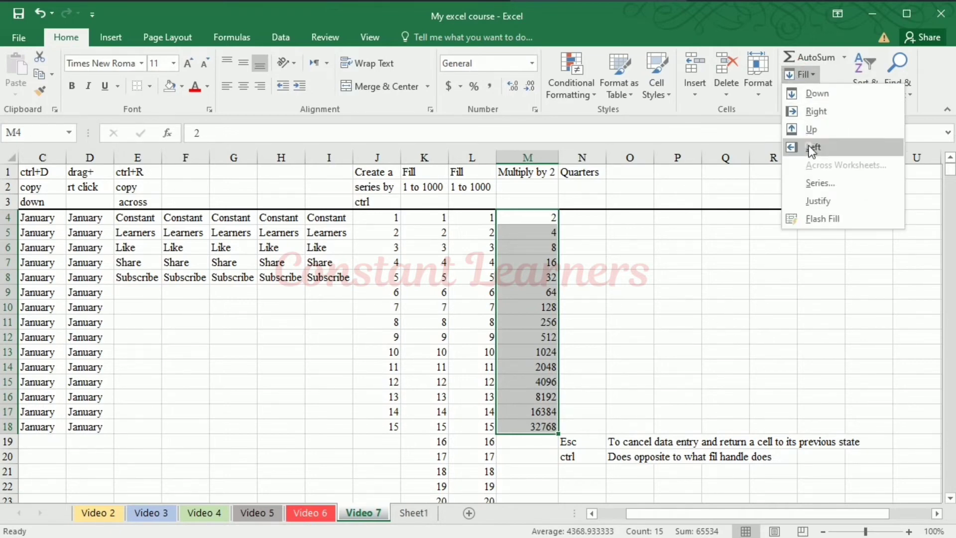
pyautogui.click(812, 184)
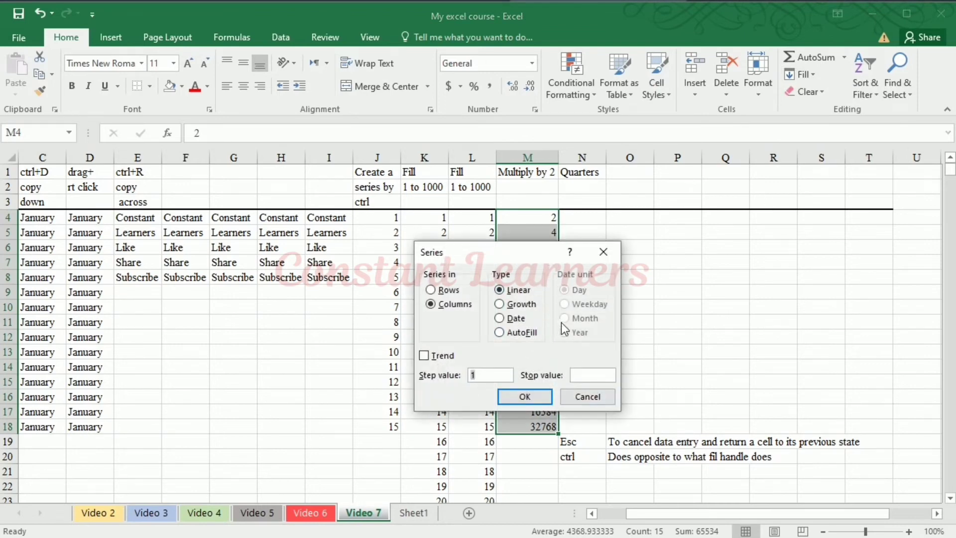
pyautogui.click(499, 319)
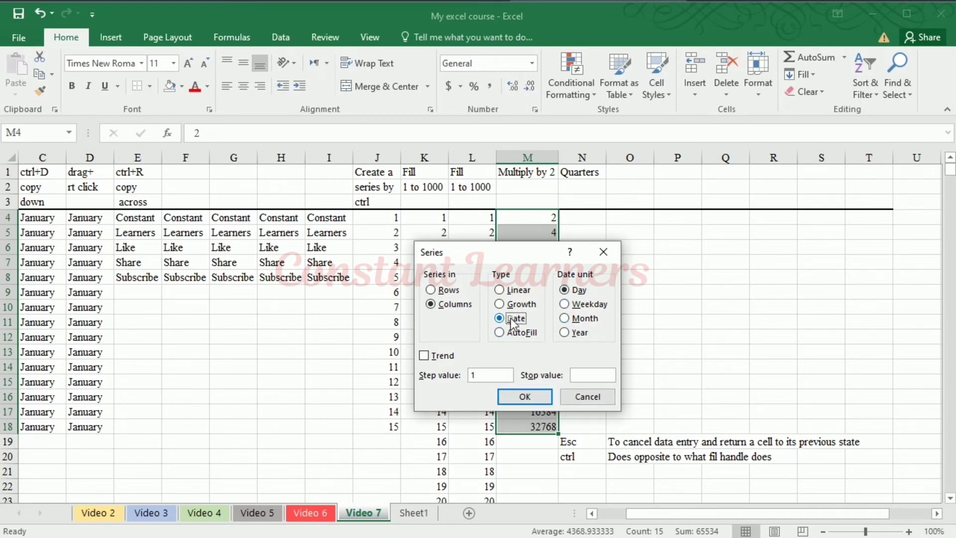
pyautogui.click(518, 332)
pyautogui.click(588, 399)
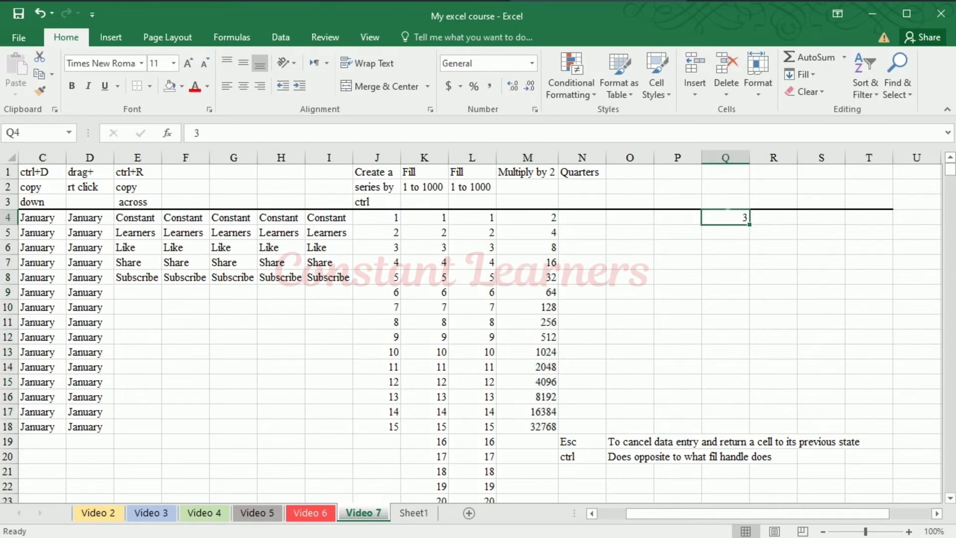
# Step: Replace the entry in Q4 with 1 and fill down from it with a column growth series, step value 3 and stop value 30
pyautogui.press('BackSpace')
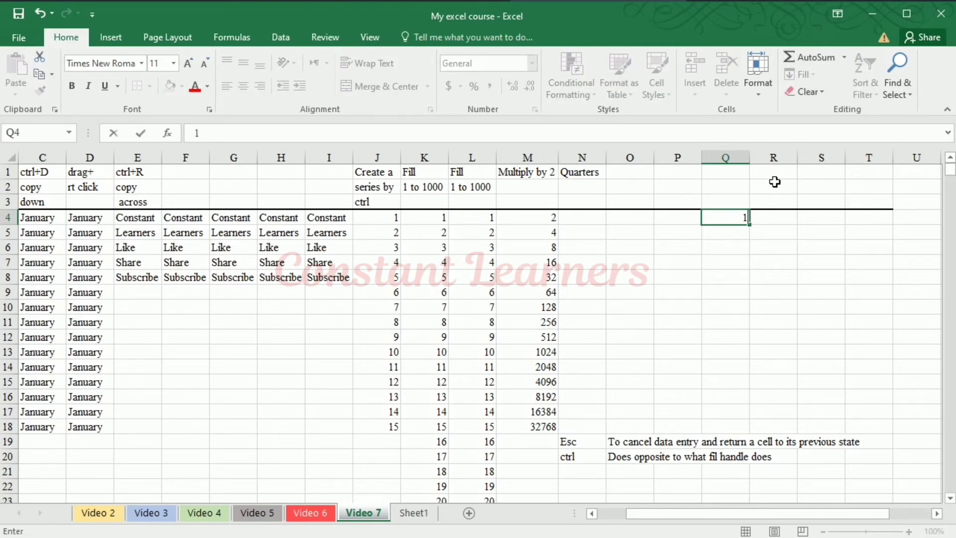
pyautogui.hotkey('ctrl', 'Return')
pyautogui.click(811, 75)
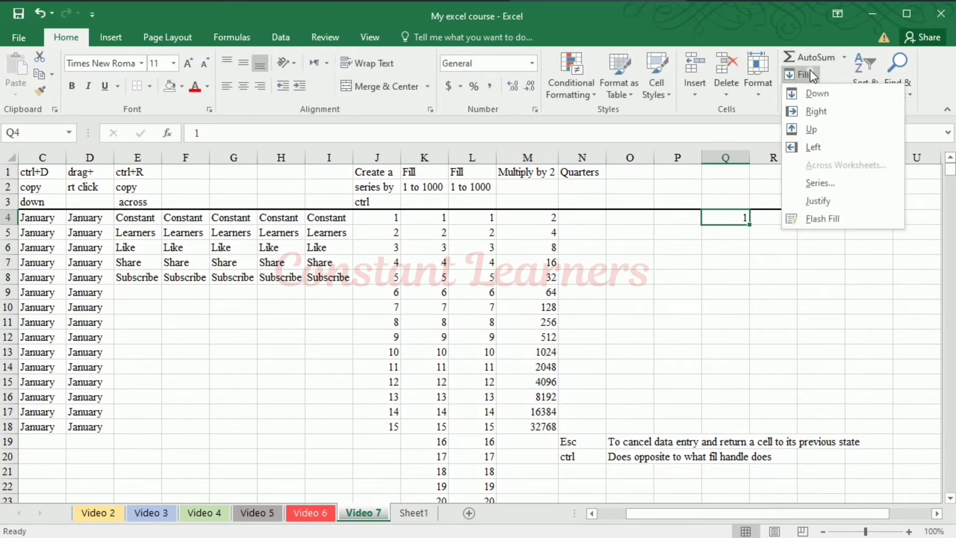
pyautogui.click(830, 187)
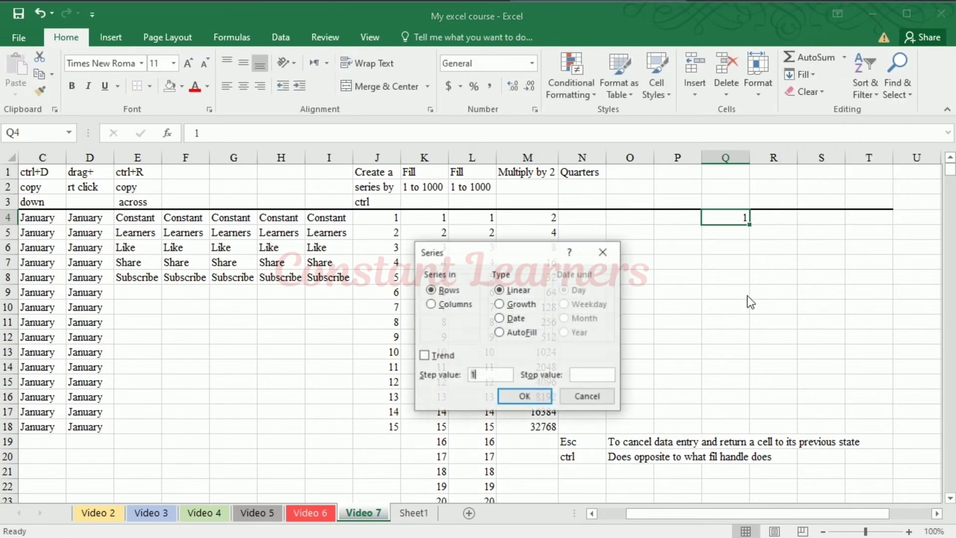
pyautogui.click(455, 305)
pyautogui.click(518, 306)
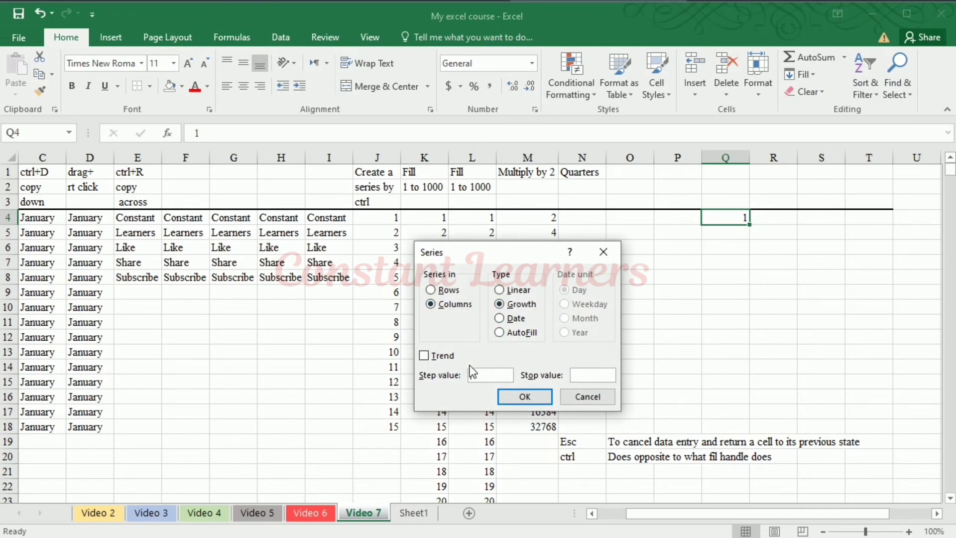
pyautogui.write('3')
pyautogui.press('Tab')
pyautogui.write('30')
pyautogui.click(538, 398)
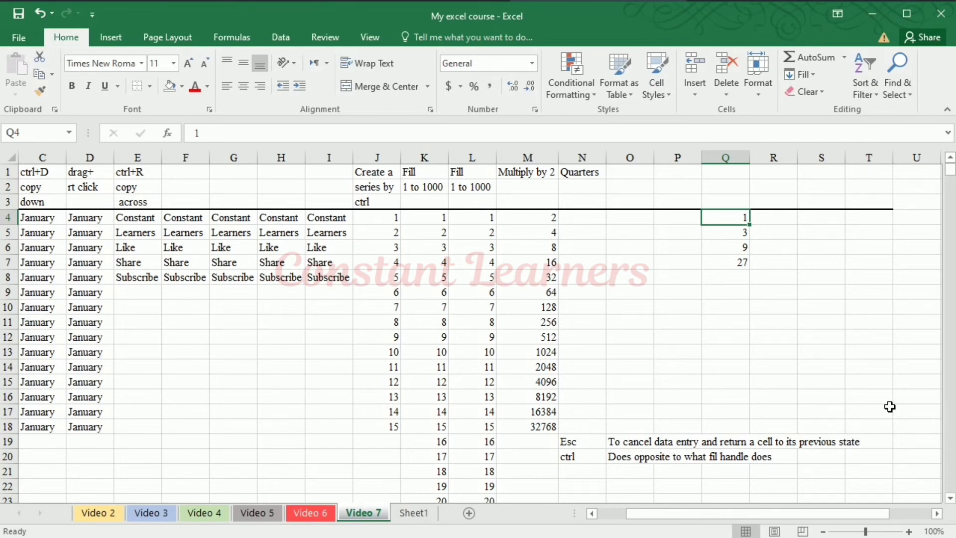
# Step: Clear the growth series values from cells Q4:Q8
pyautogui.click(743, 236)
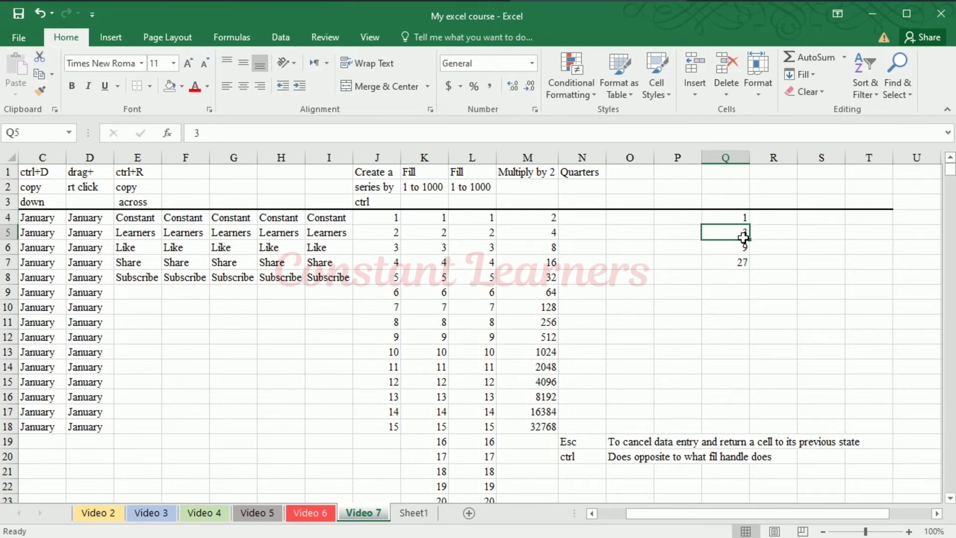
pyautogui.click(743, 237)
pyautogui.moveTo(730, 219); pyautogui.dragTo(744, 285)
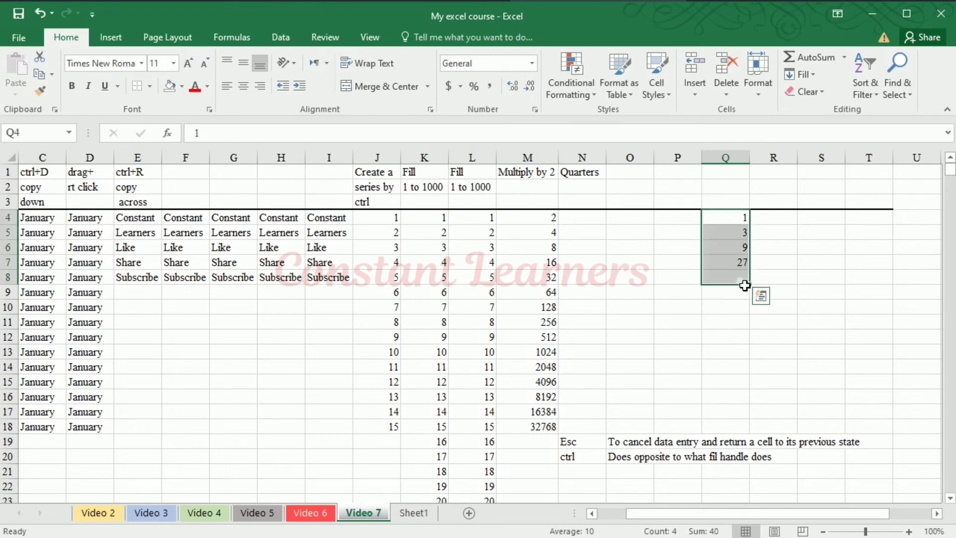
pyautogui.press('Delete')
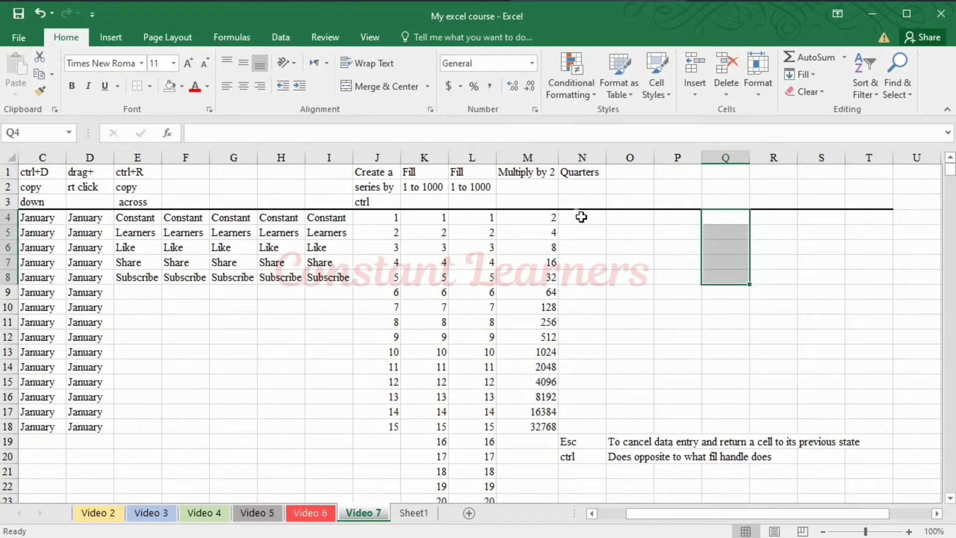
# Step: Enter quarter1 in N4 under the Quarters heading and extend it with the fill handle down to N13
pyautogui.click(581, 217)
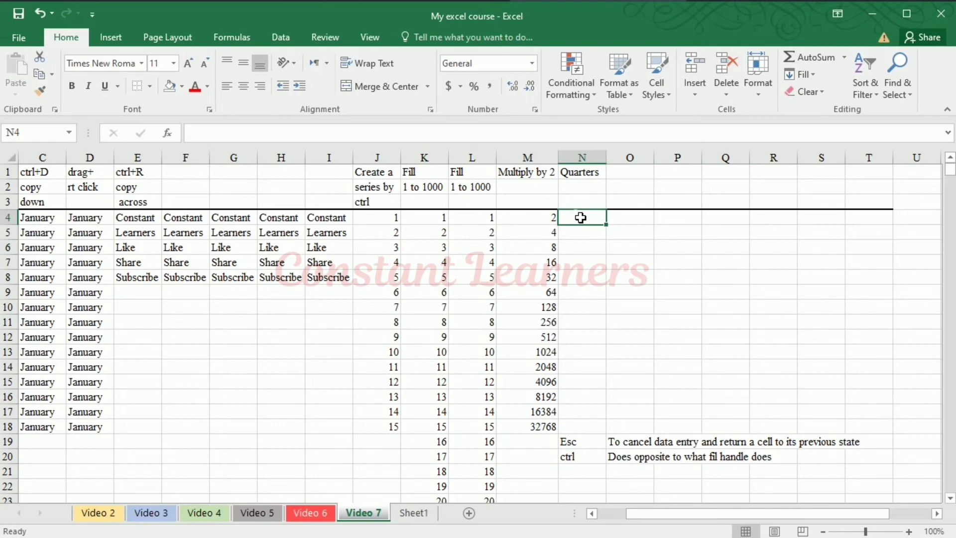
pyautogui.write('quarters')
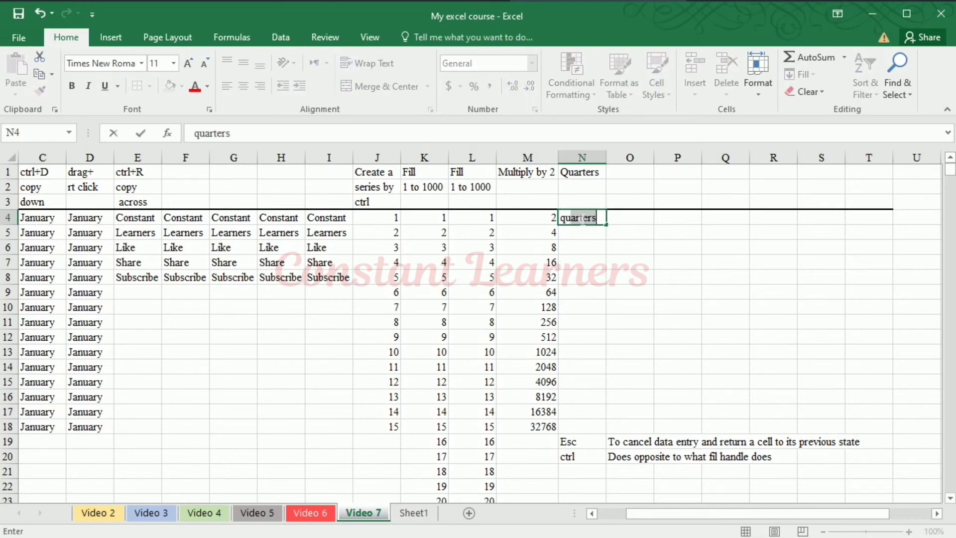
pyautogui.press('BackSpace')
pyautogui.write('1')
pyautogui.press('Return')
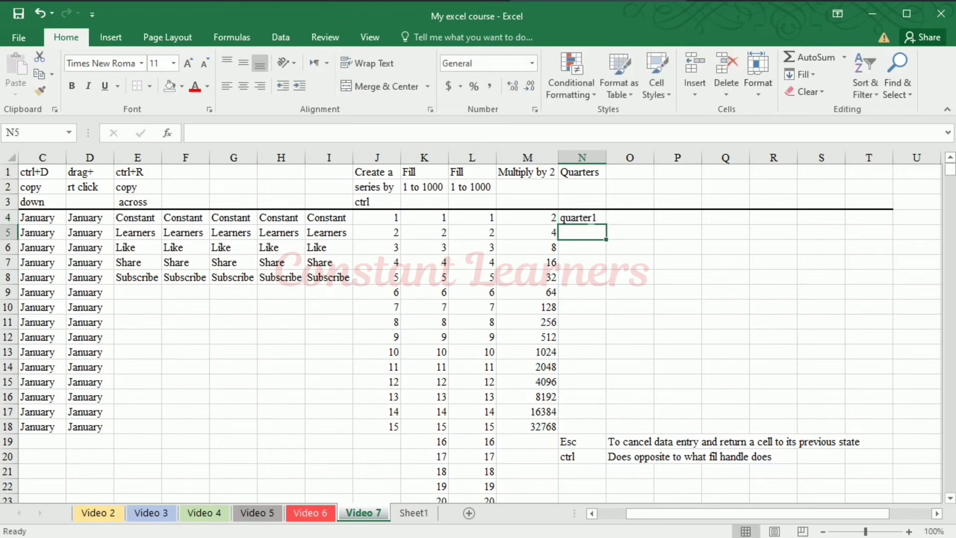
pyautogui.click(598, 220)
pyautogui.moveTo(607, 224); pyautogui.dragTo(610, 358)
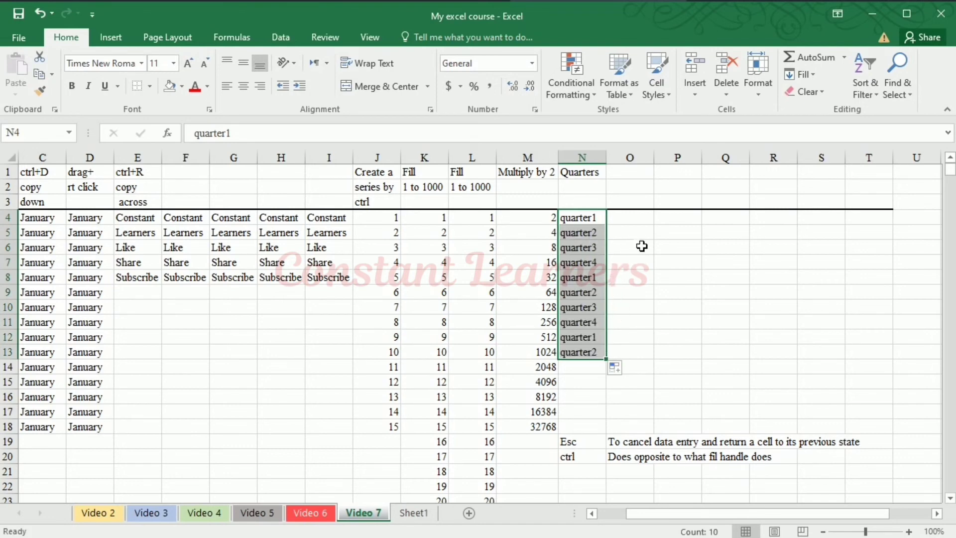
# Step: Enter q1 in O4 and extend it with the fill handle down to O12
pyautogui.click(645, 226)
pyautogui.write('q1')
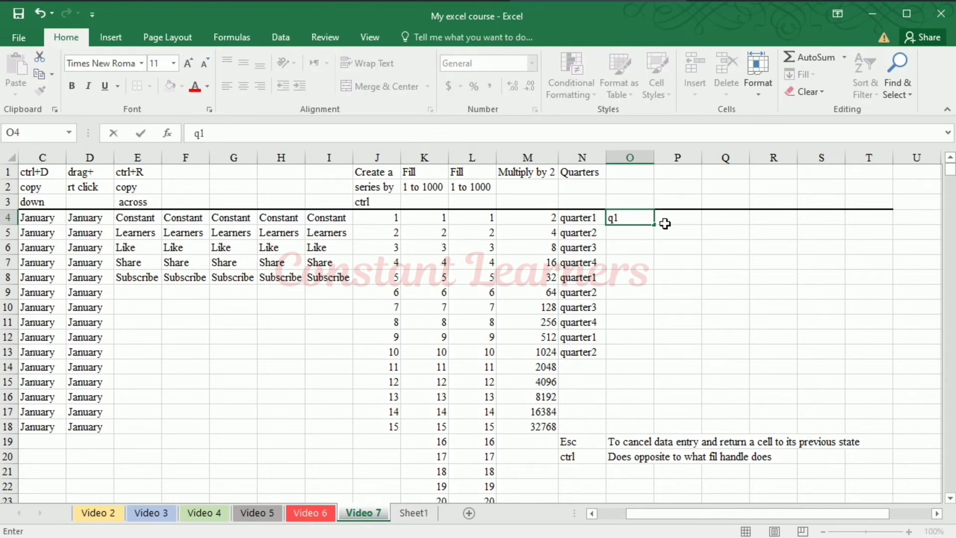
pyautogui.moveTo(655, 225); pyautogui.dragTo(647, 339)
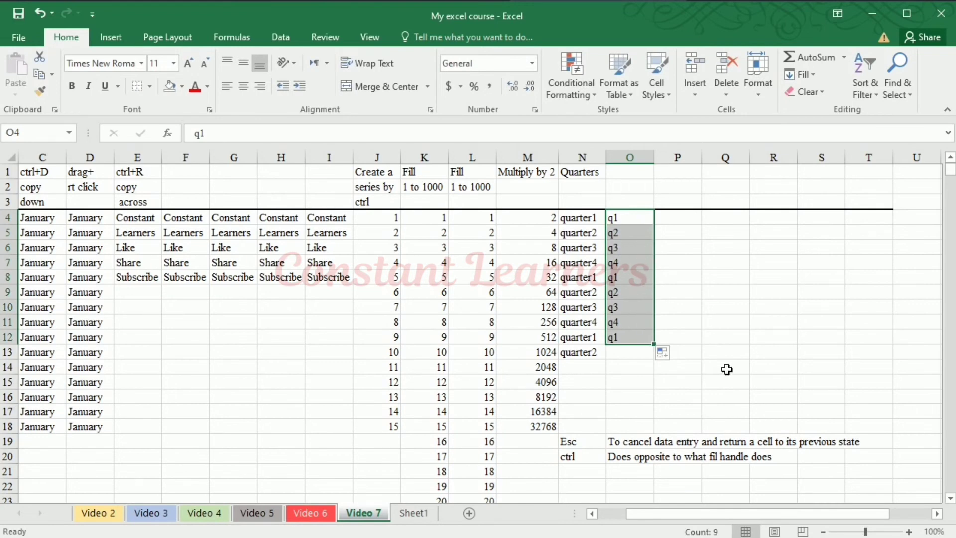
pyautogui.scroll(-2, 736, 367)
pyautogui.scroll(2, 743, 370)
pyautogui.hscroll(-2, 670, 512)
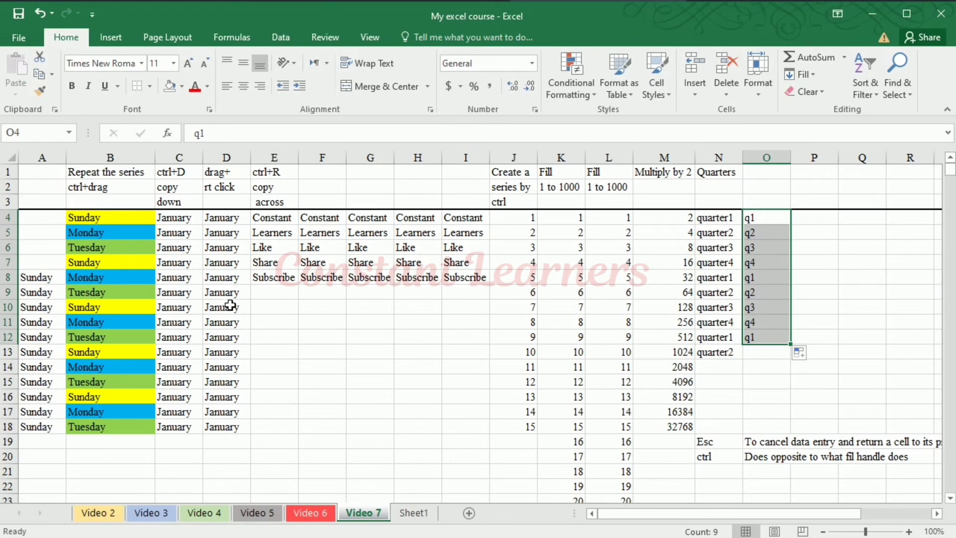
pyautogui.click(274, 277)
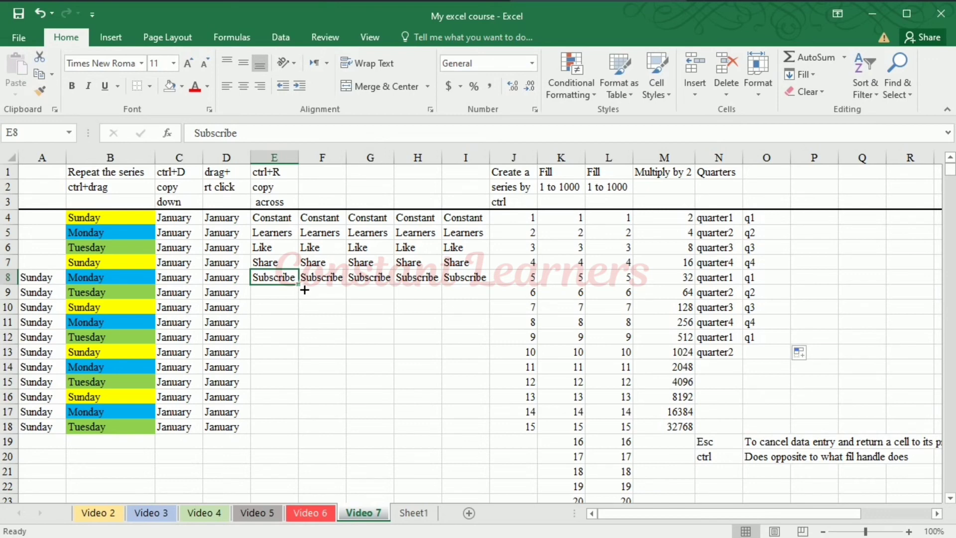
pyautogui.moveTo(299, 284); pyautogui.dragTo(301, 384)
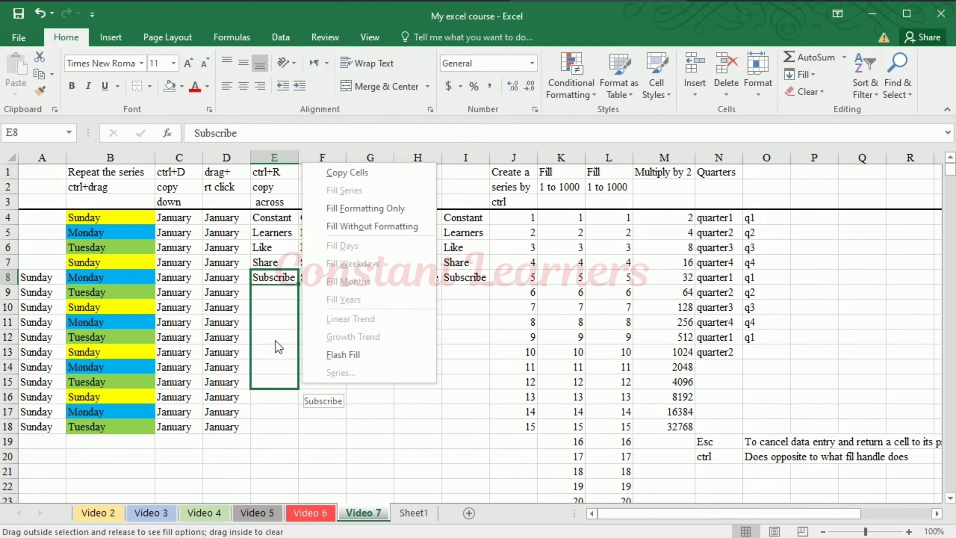
pyautogui.press('Escape')
# Step: Extend Tuesday in B18 down to B23 as a day series using Fill Without Formatting
pyautogui.click(124, 432)
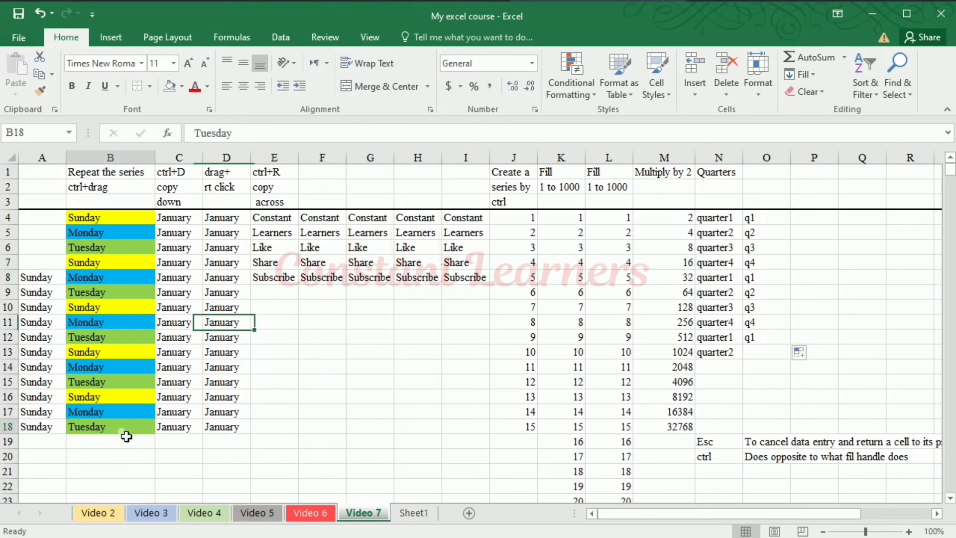
pyautogui.rightClick(123, 431)
pyautogui.click(110, 428)
pyautogui.scroll(-2, 113, 427)
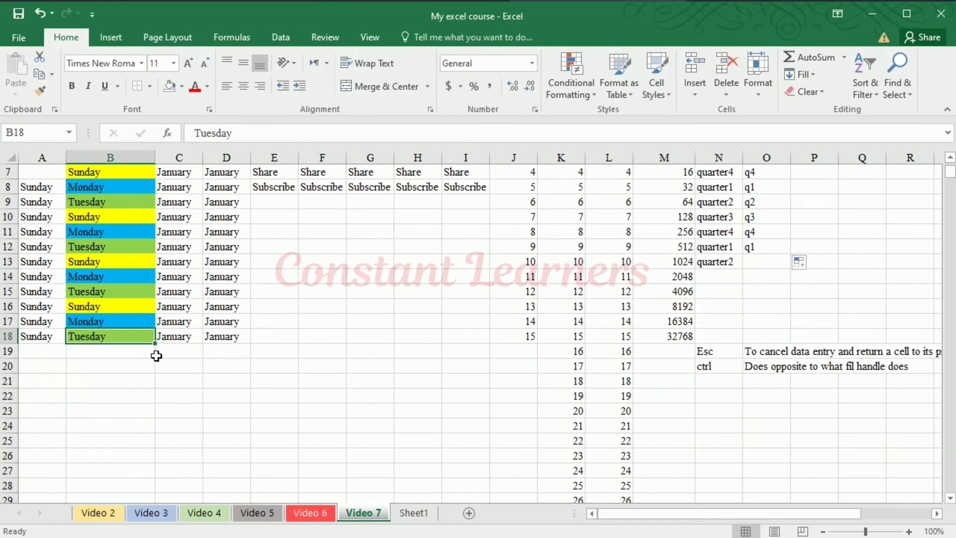
pyautogui.moveTo(158, 352); pyautogui.dragTo(140, 422)
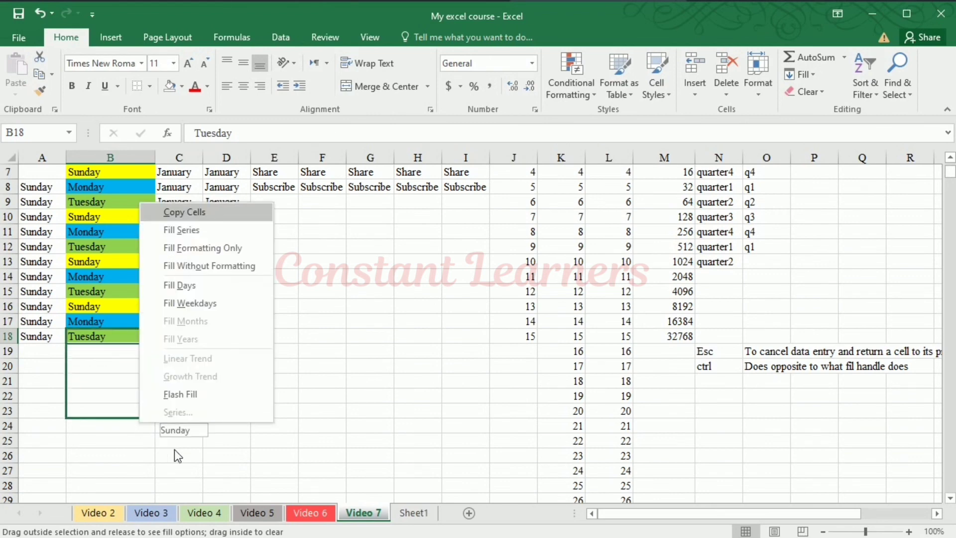
pyautogui.click(223, 267)
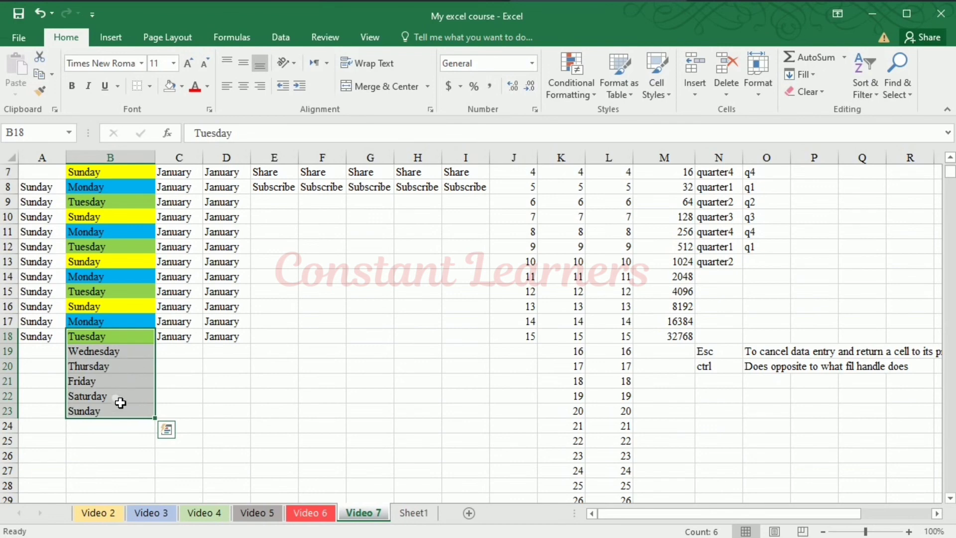
# Step: Begin a "hello there" entry in empty cell G14 and cancel it before committing
pyautogui.scroll(2, 358, 345)
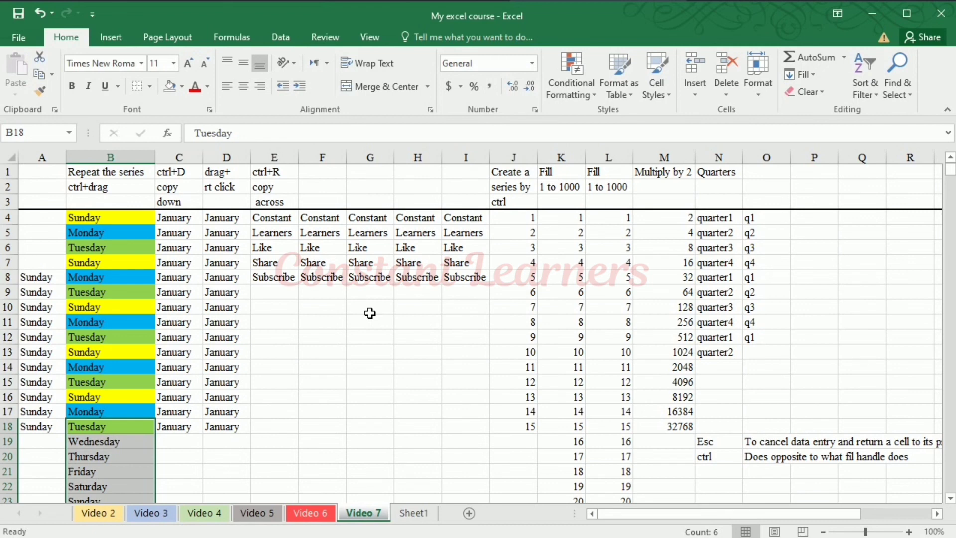
pyautogui.click(321, 337)
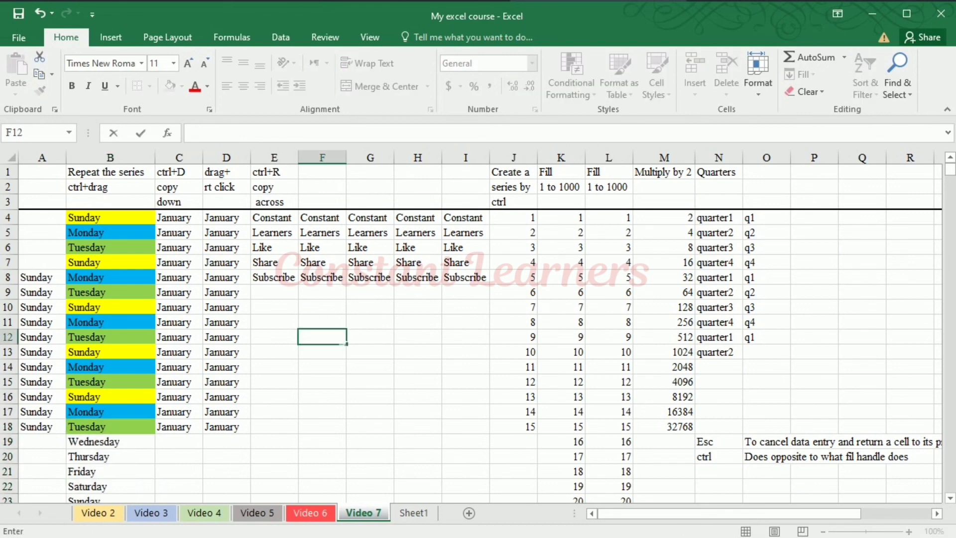
pyautogui.click(354, 366)
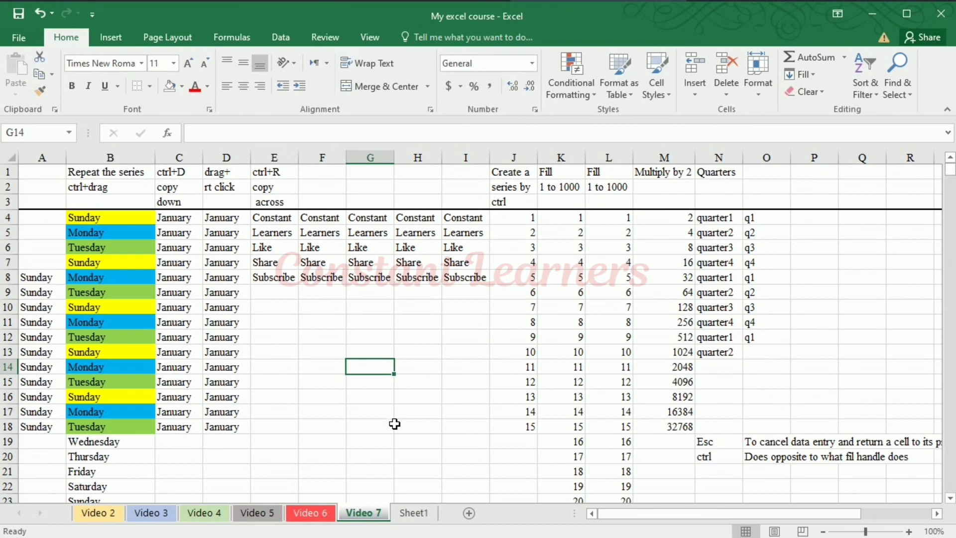
pyautogui.write('hel')
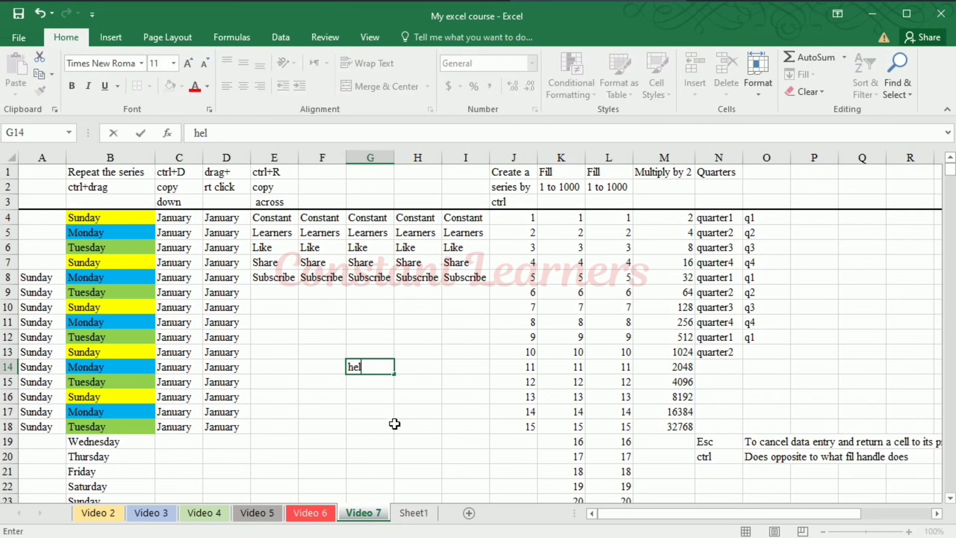
pyautogui.write('lo there')
pyautogui.press('Escape')
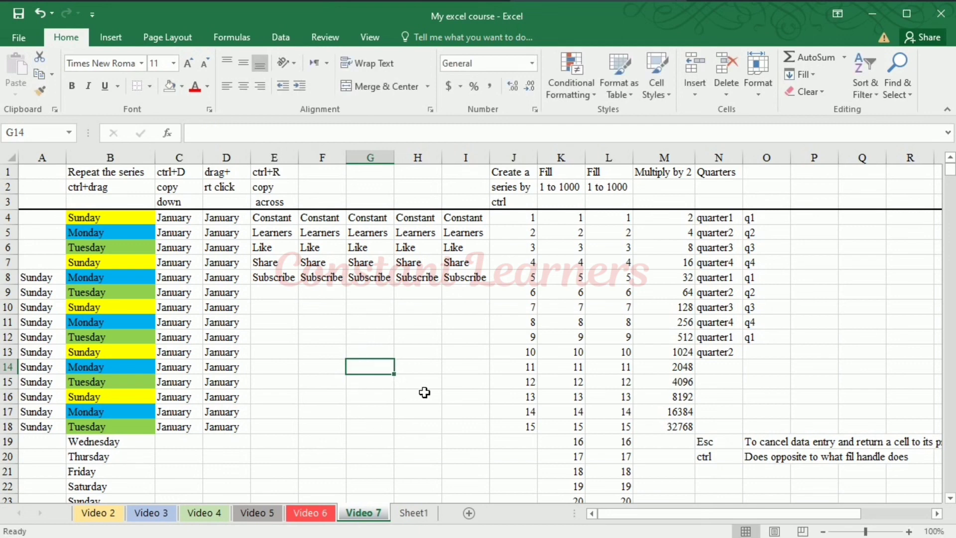